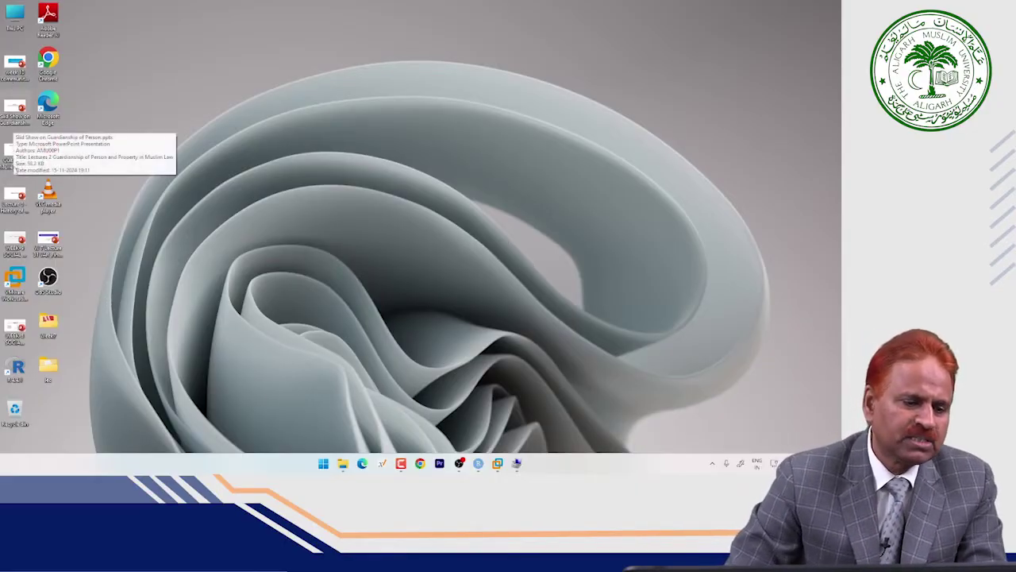
View the computer's drives in This PC and minimize the window
left_click(13, 118)
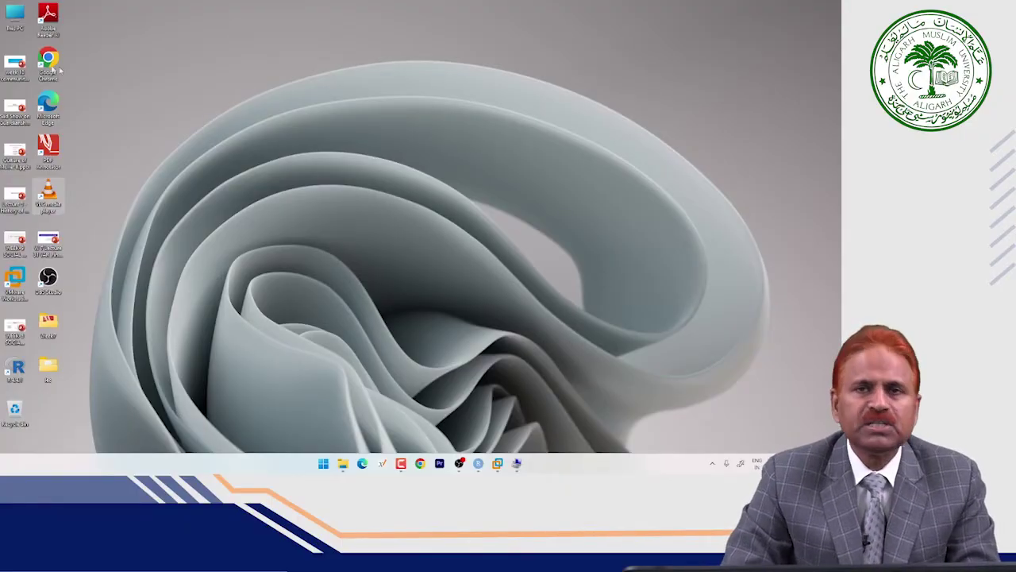
double_click(17, 30)
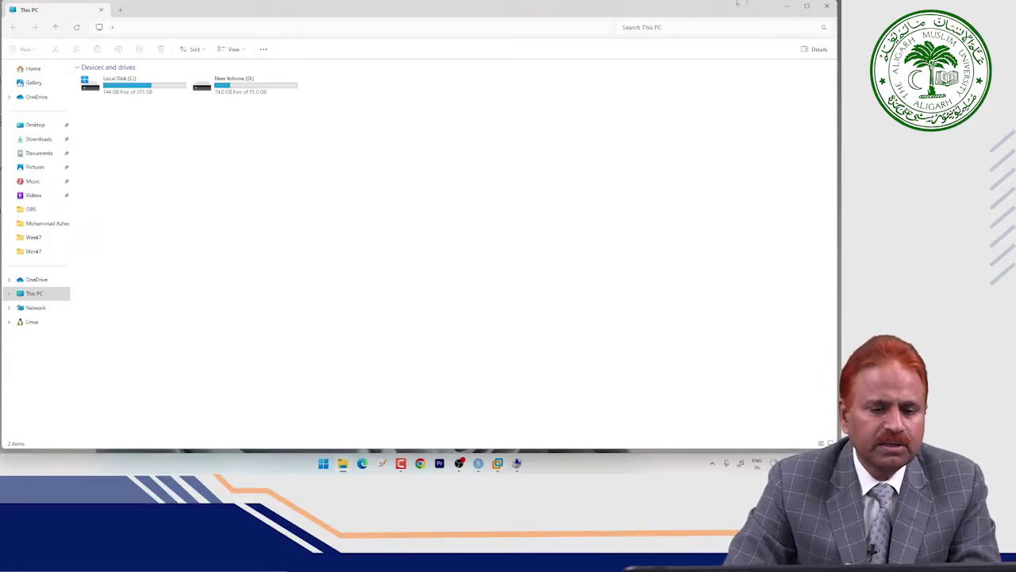
left_click(792, 7)
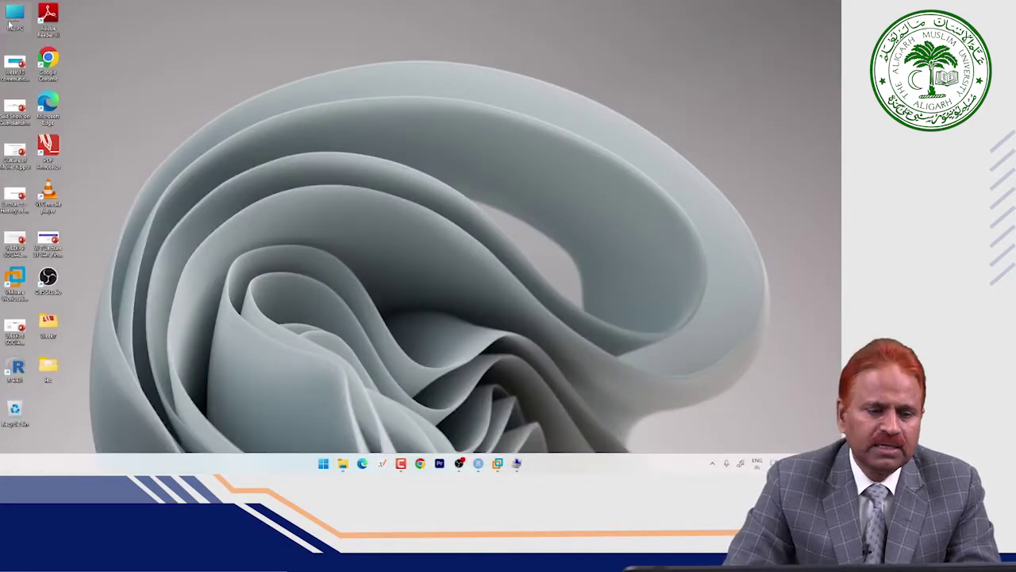
Open Computer Management for This PC and show Disk Management in a maximized window
right_click(9, 24)
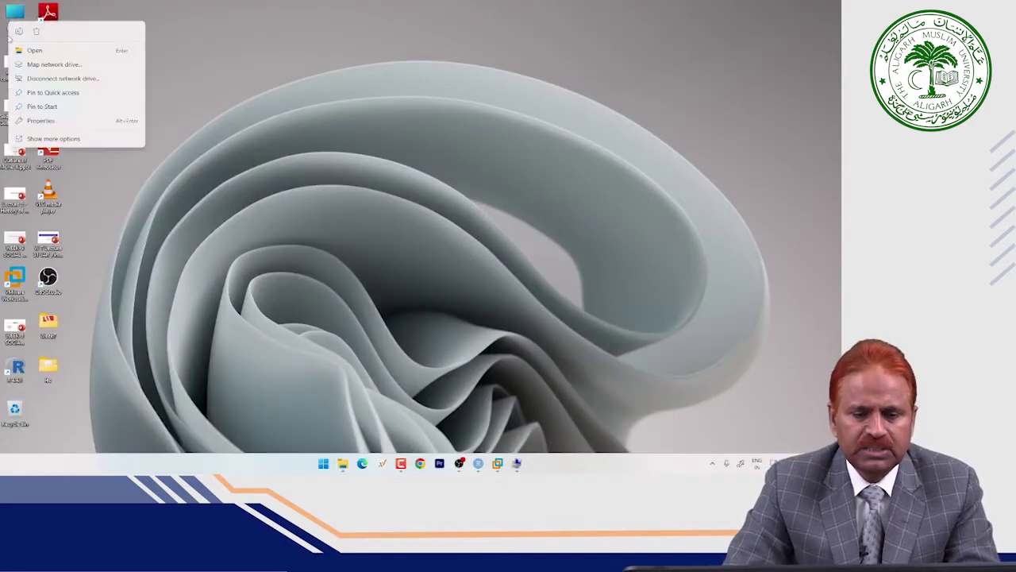
left_click(52, 139)
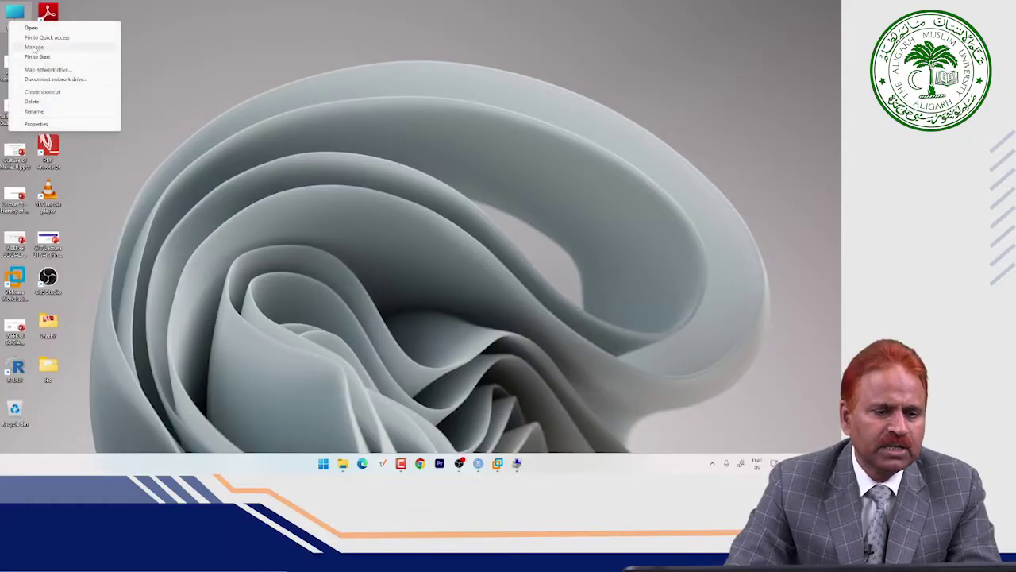
left_click(34, 47)
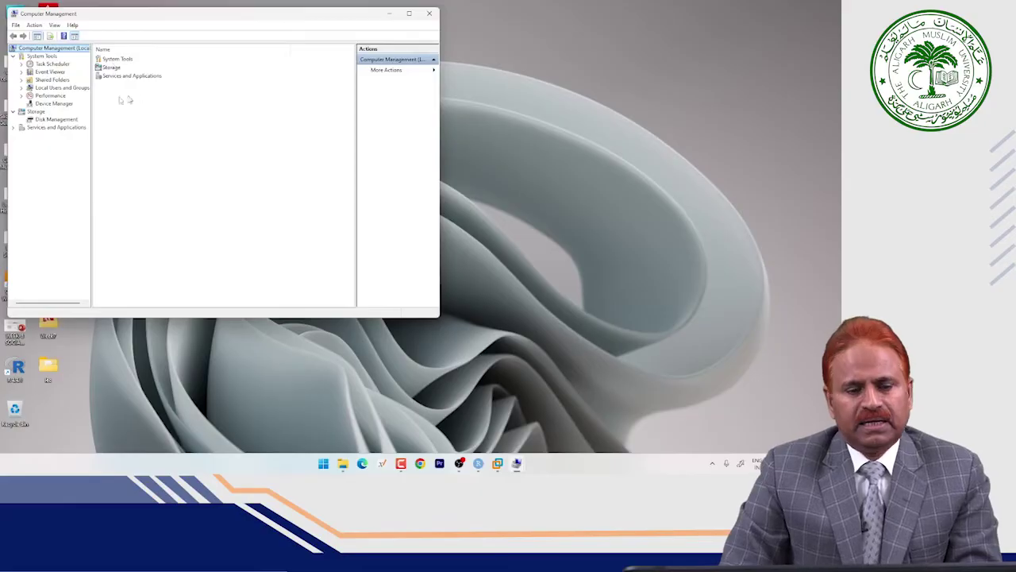
left_click(49, 119)
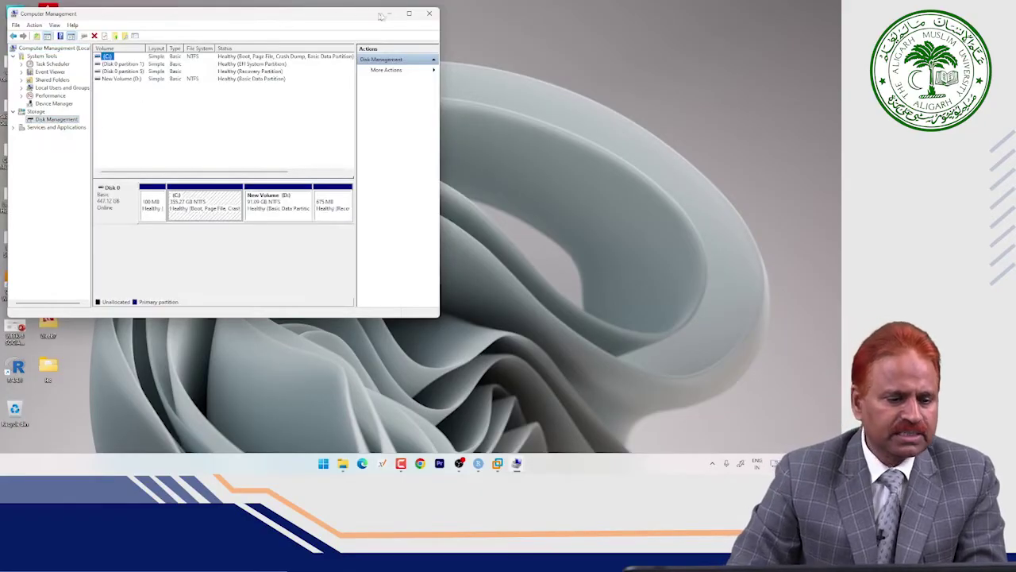
left_click(409, 14)
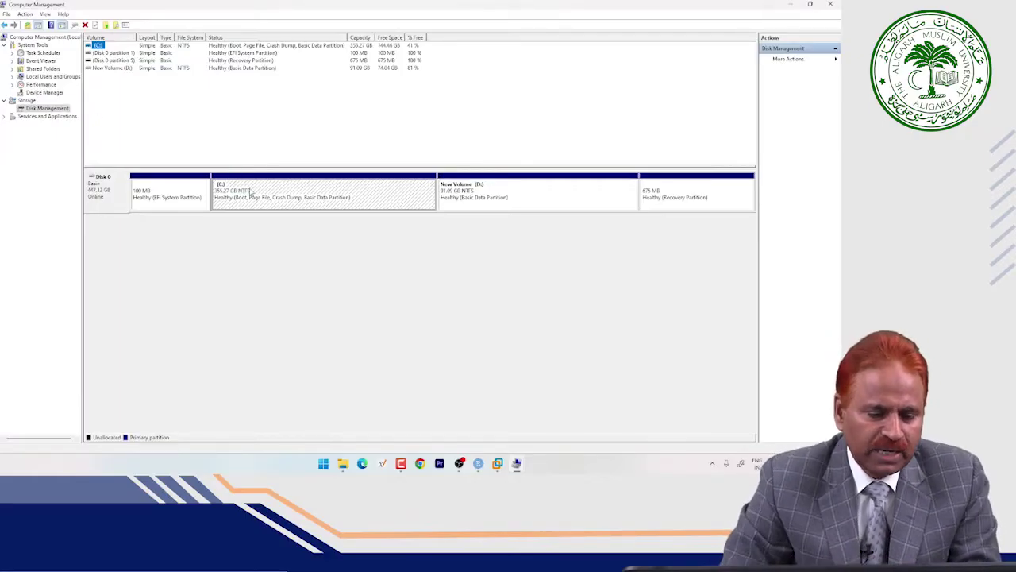
Examine the New Volume (D:), EFI system and recovery partitions of Disk 0, and minimize Computer Management
left_click(508, 193)
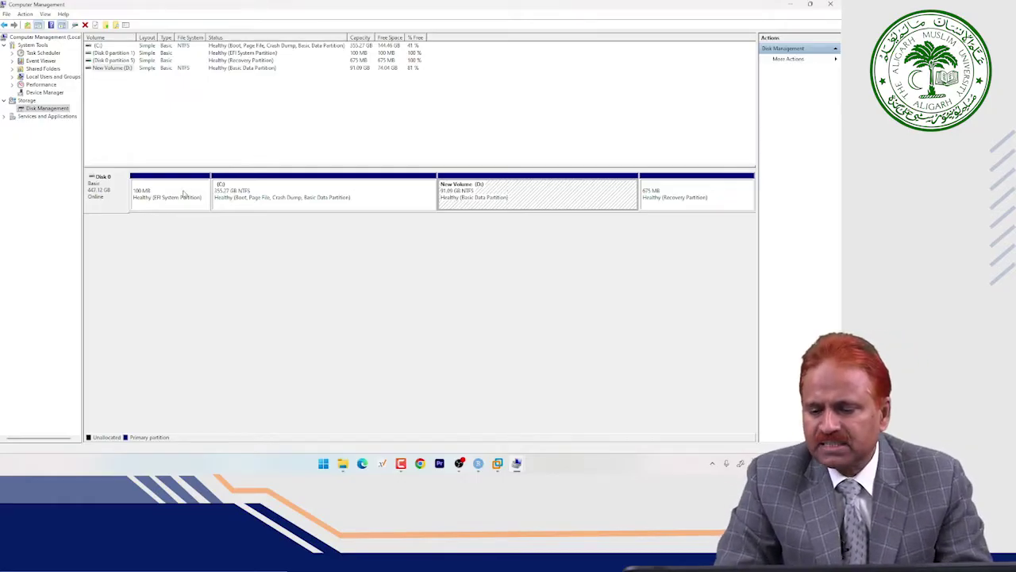
left_click(186, 194)
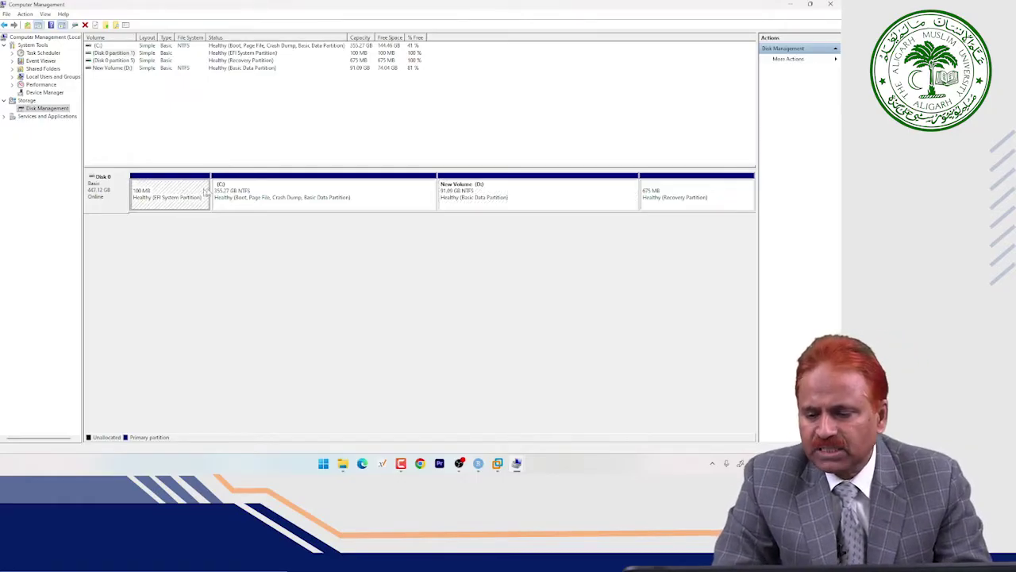
left_click(669, 199)
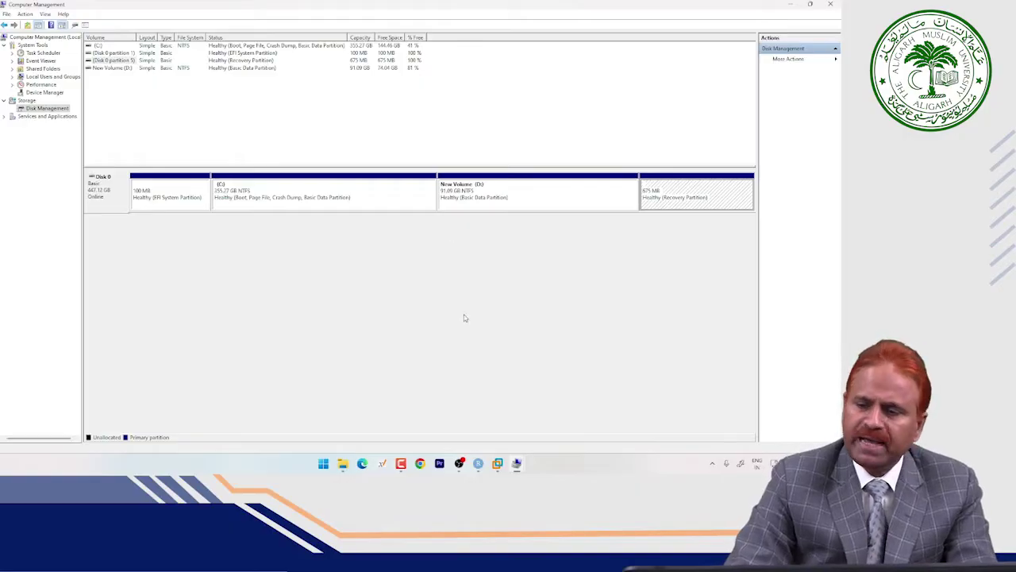
left_click(345, 463)
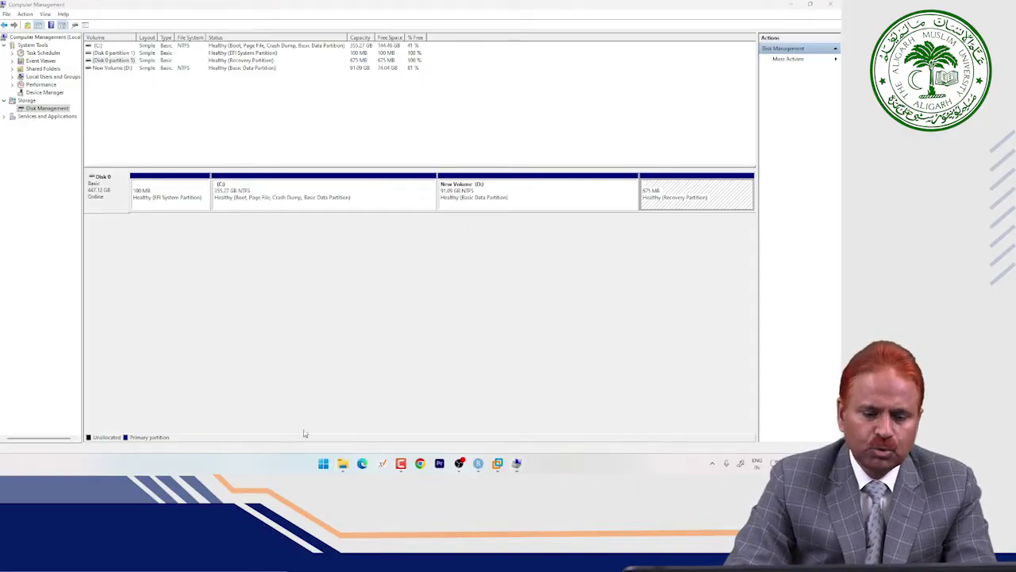
left_click(790, 4)
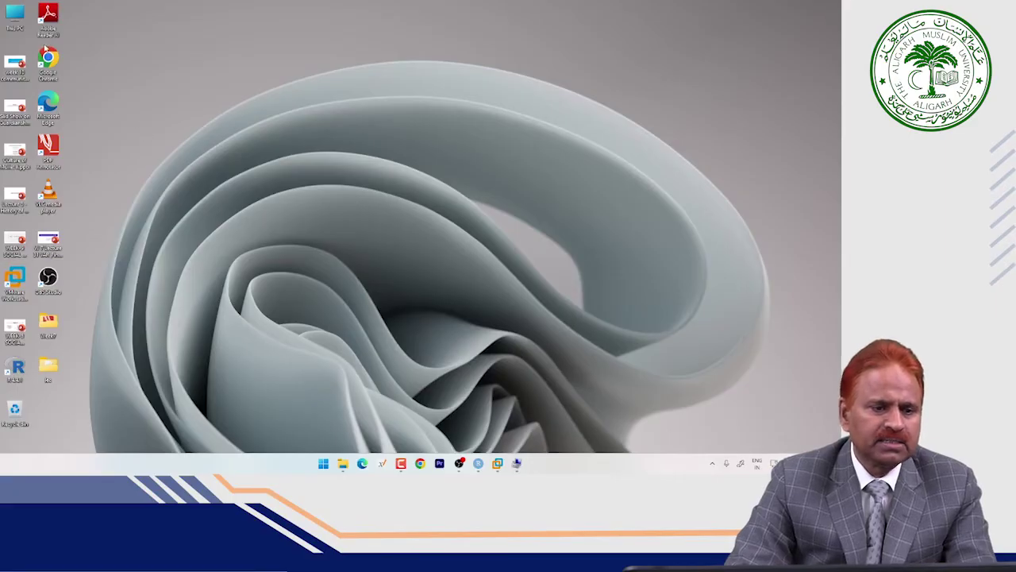
Open the 11-11-2024 folder on the New Volume (D:) drive in File Explorer
double_click(21, 29)
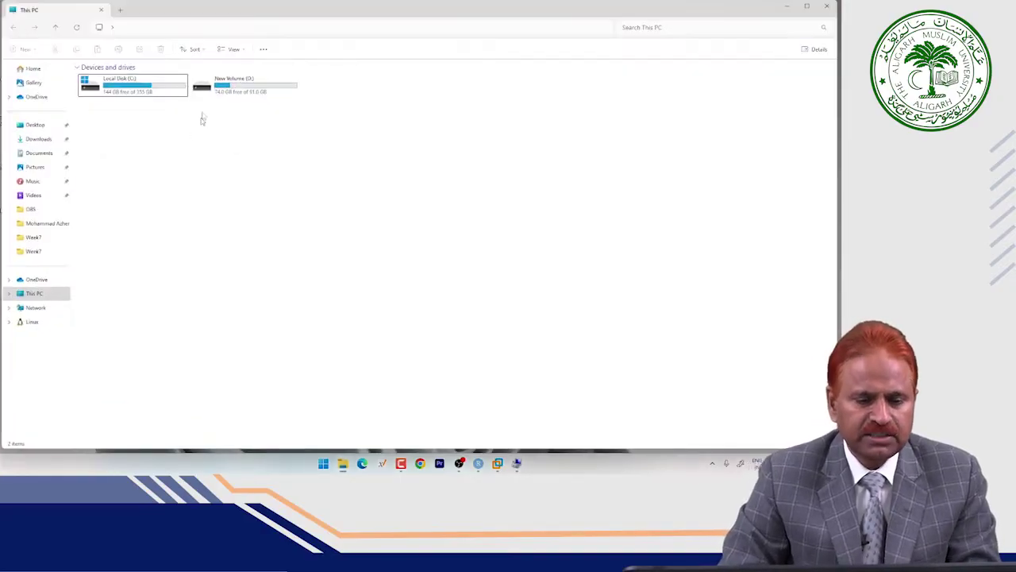
double_click(235, 81)
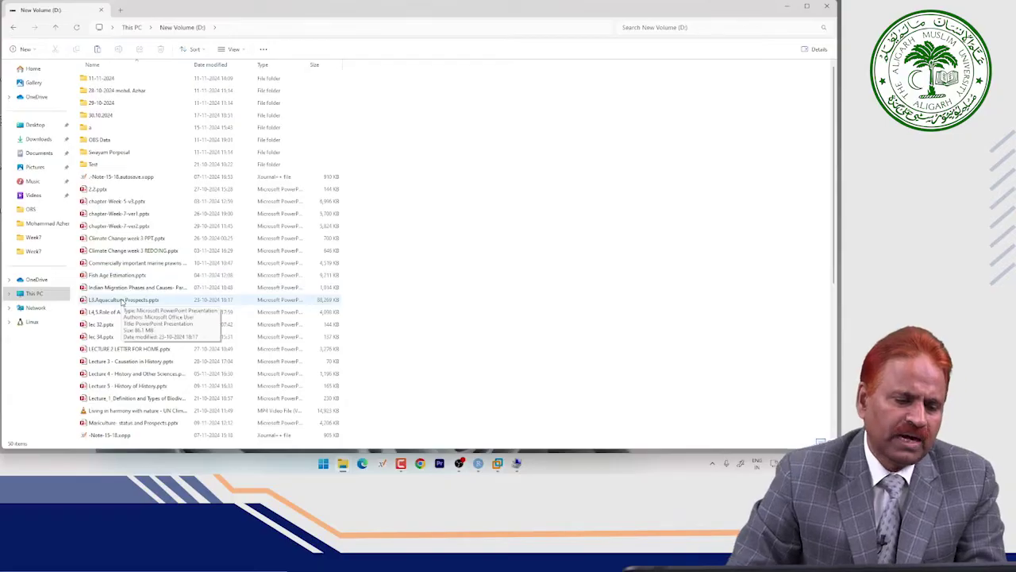
double_click(114, 79)
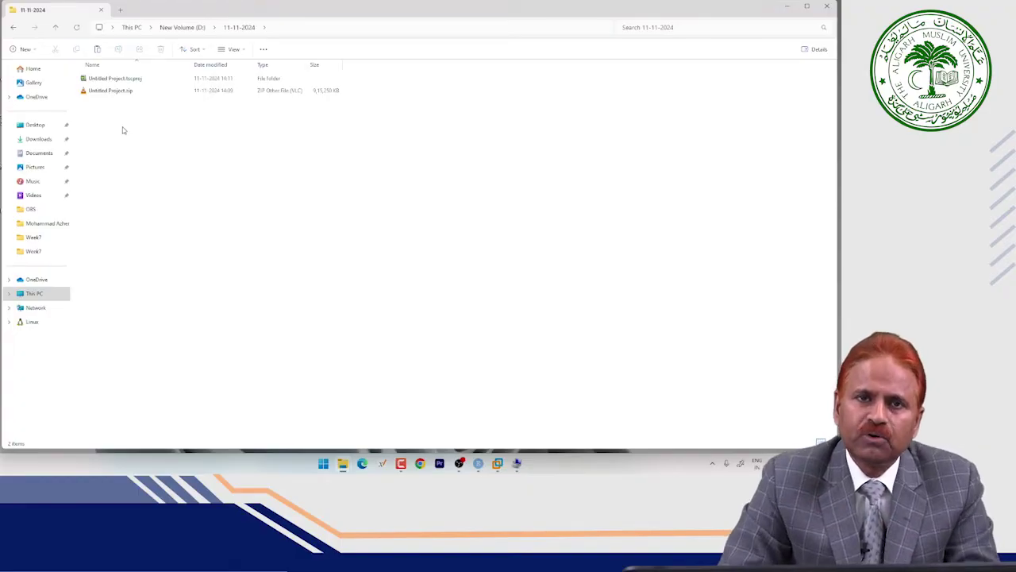
Create a new folder named test inside the 11-11-2024 folder
right_click(123, 130)
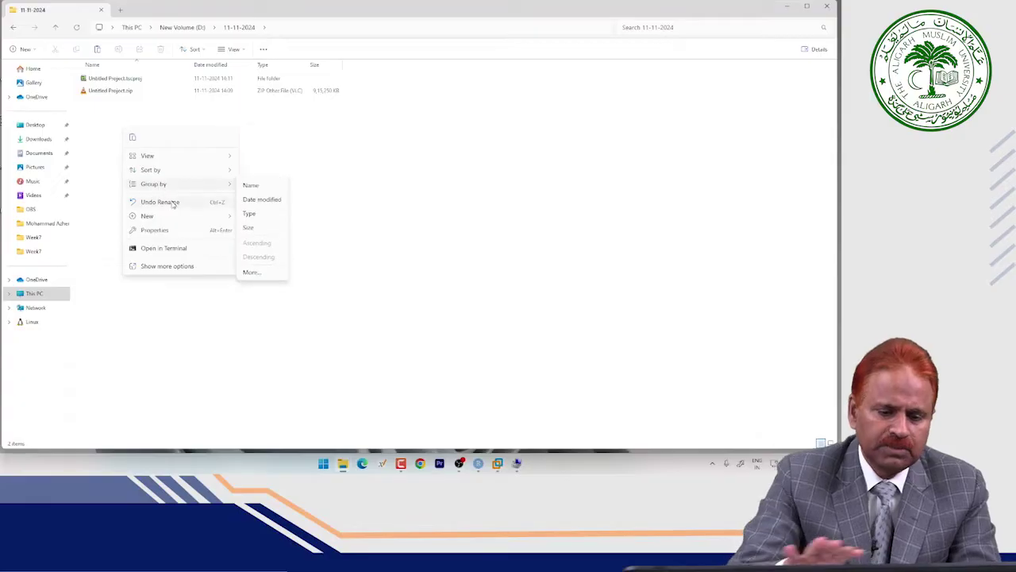
mouse_move(178, 216)
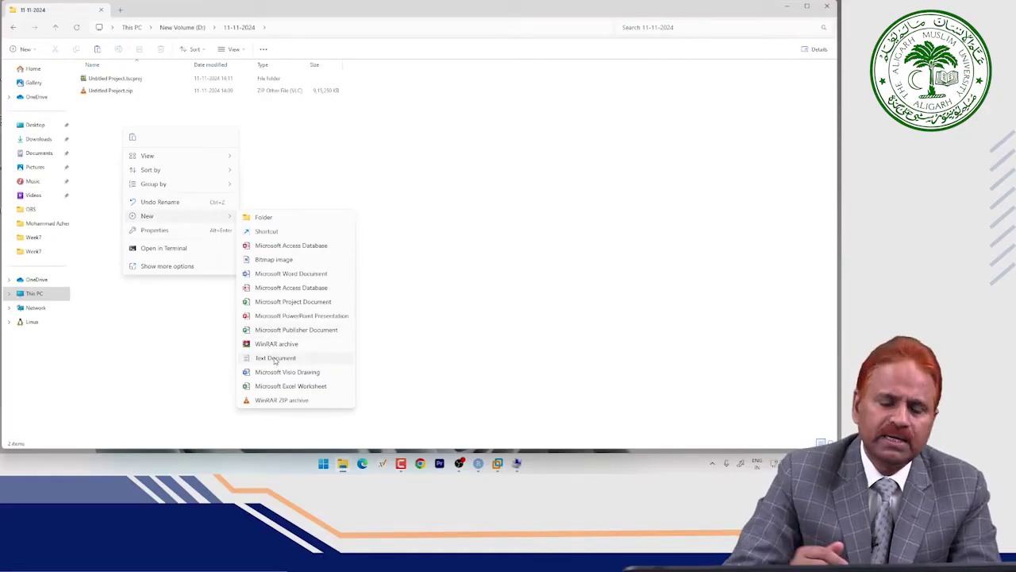
left_click(265, 221)
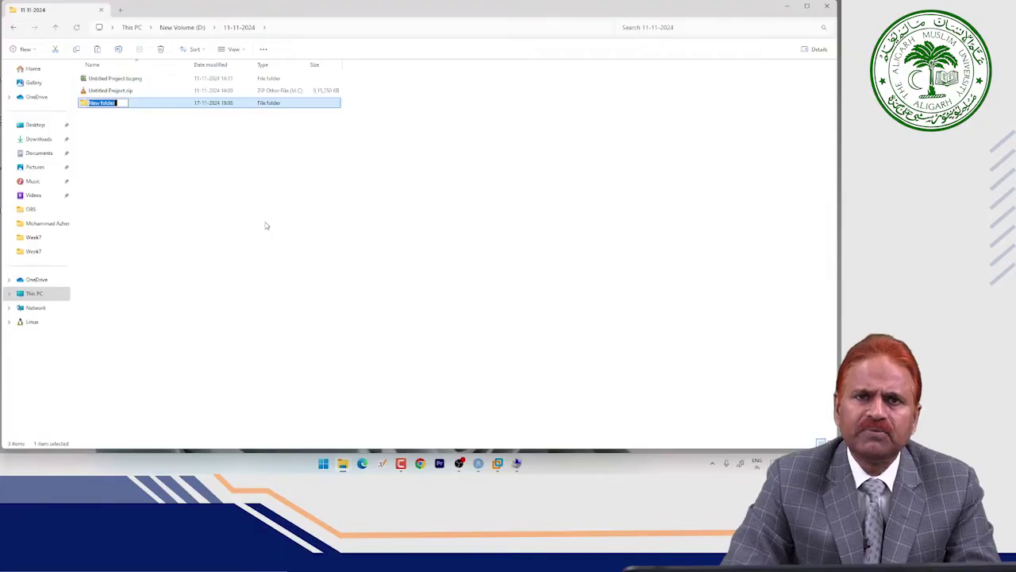
type("test")
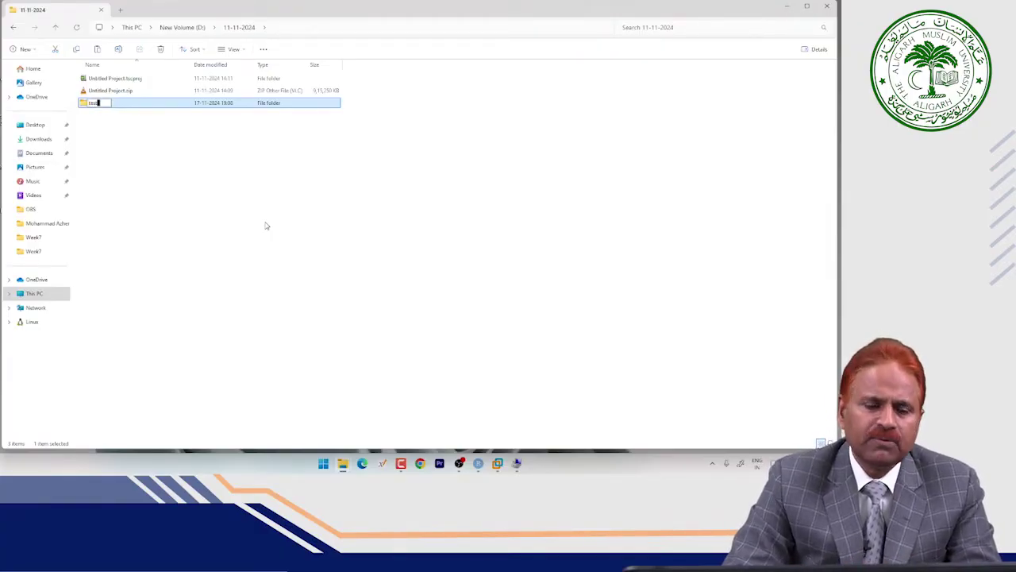
key("Return")
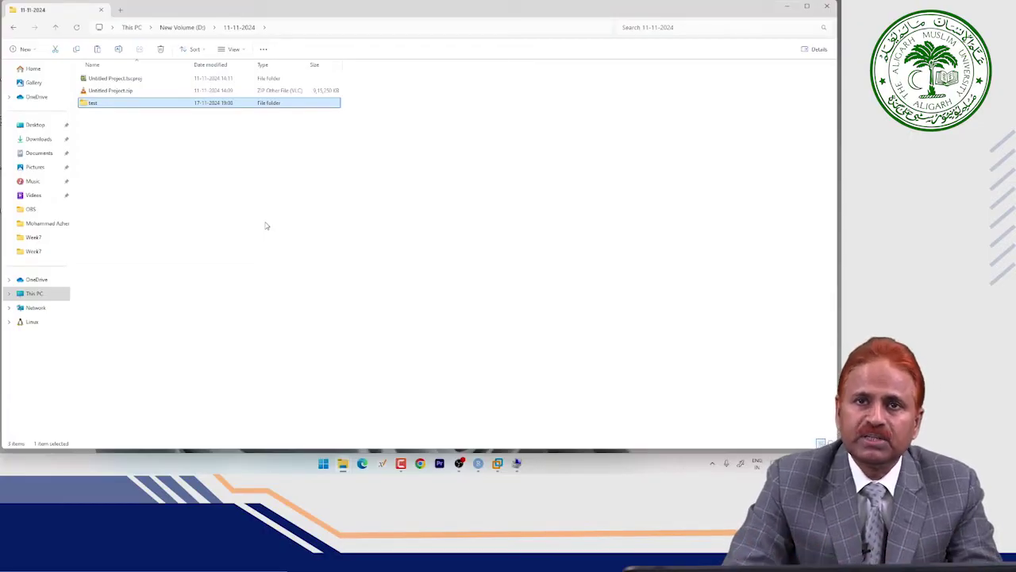
Create a text document named test1Document.txt inside the test folder
double_click(100, 104)
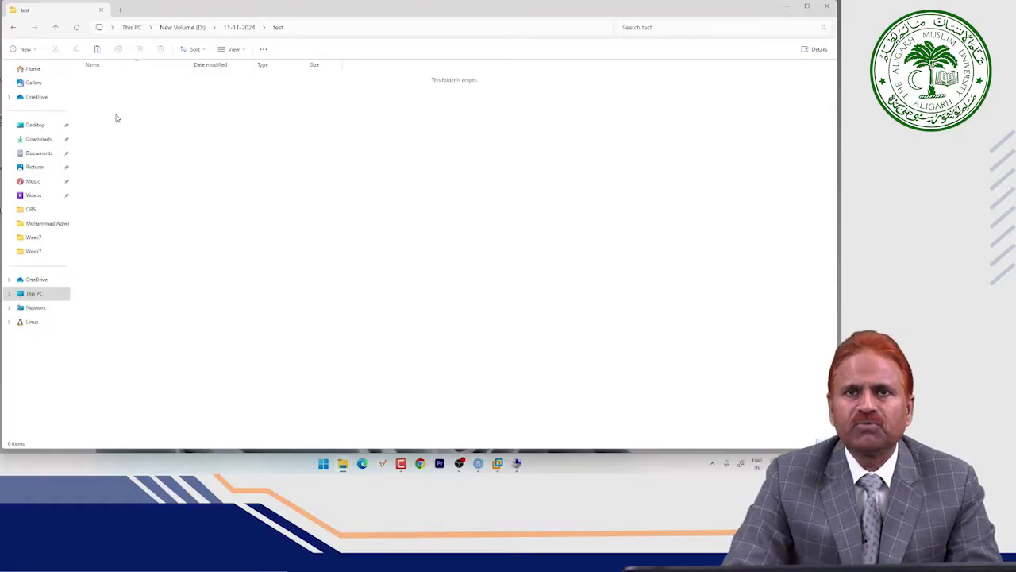
right_click(136, 117)
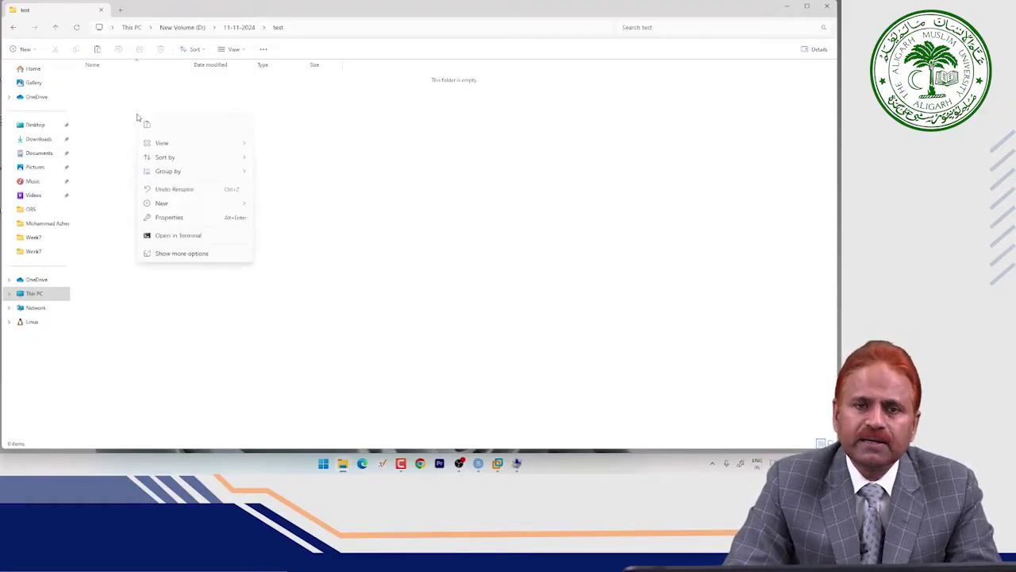
mouse_move(217, 205)
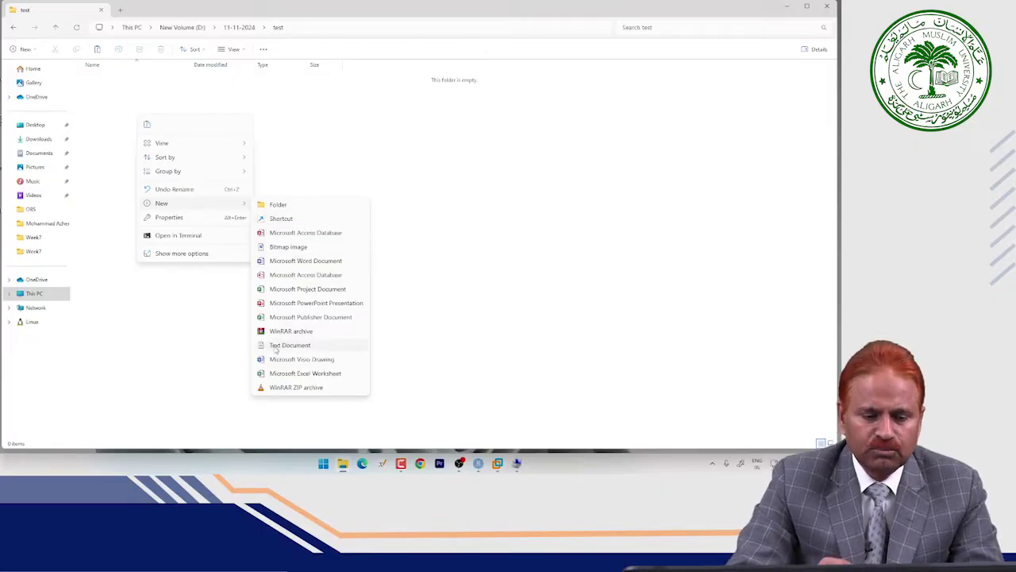
left_click(277, 346)
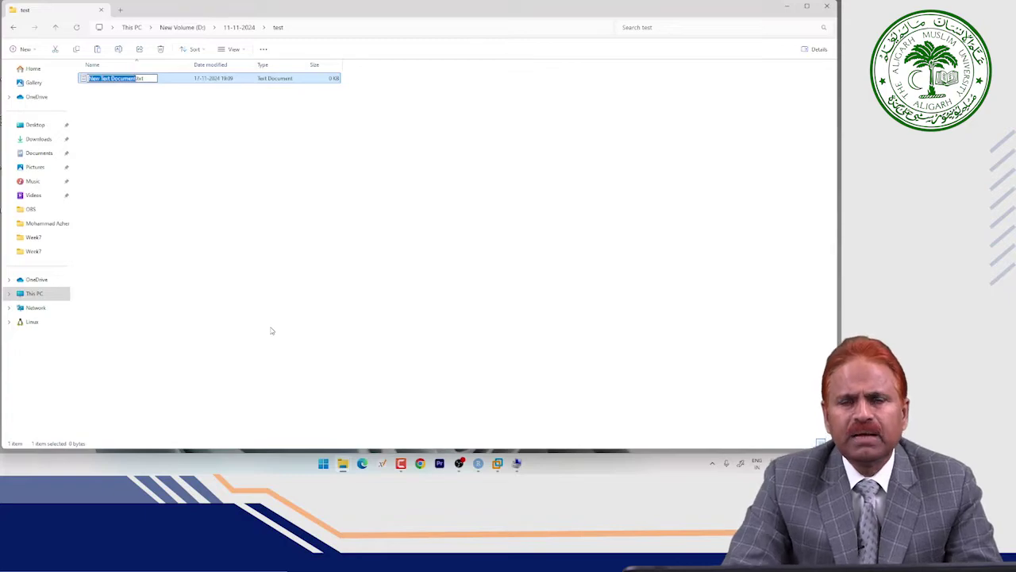
type("test")
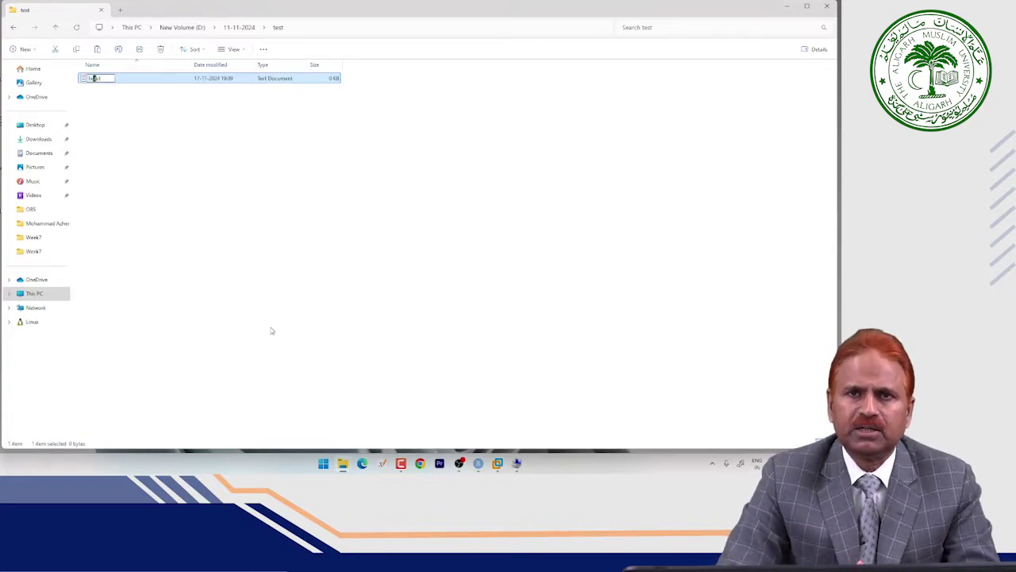
type("1")
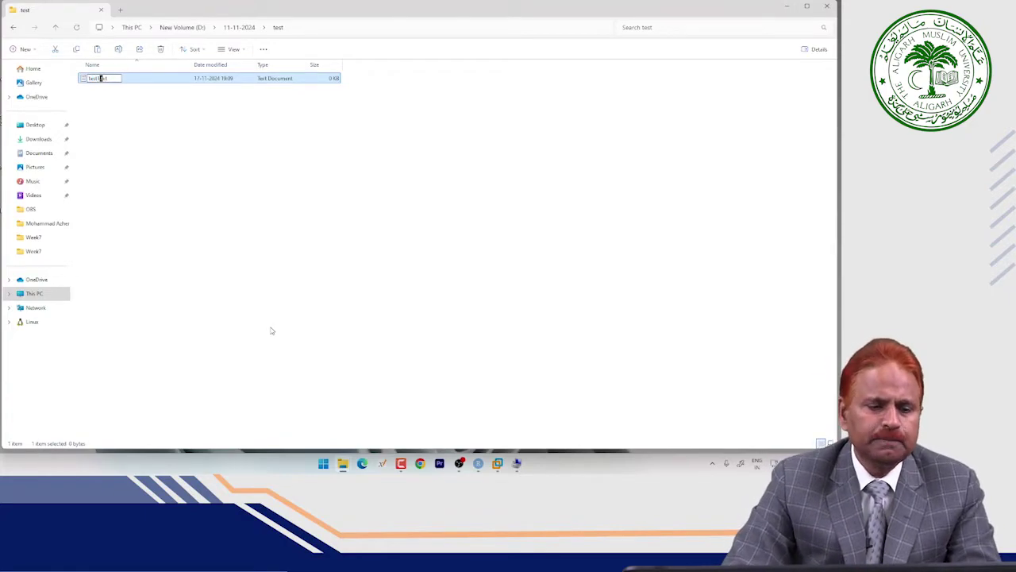
type("Document")
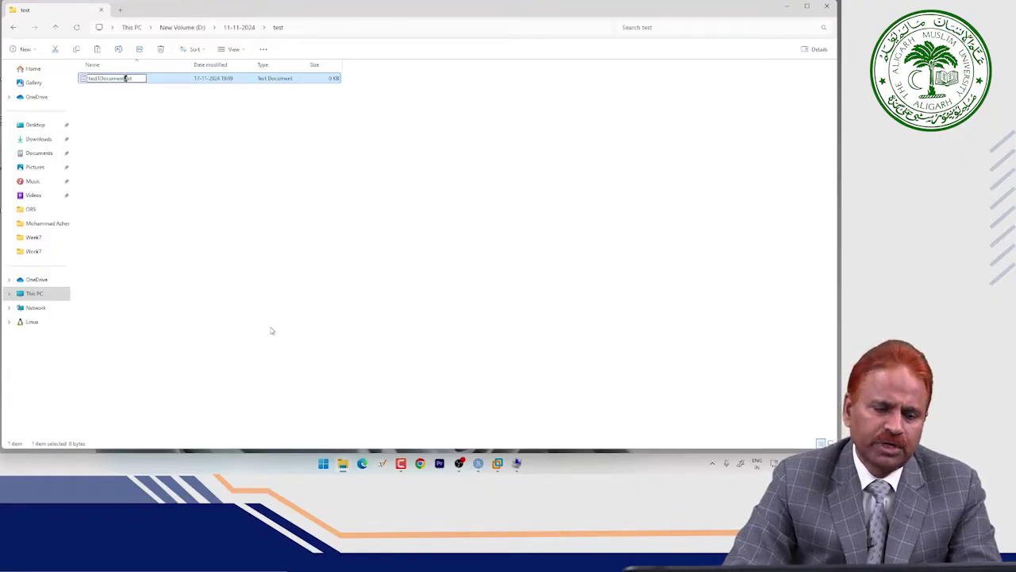
key("Return")
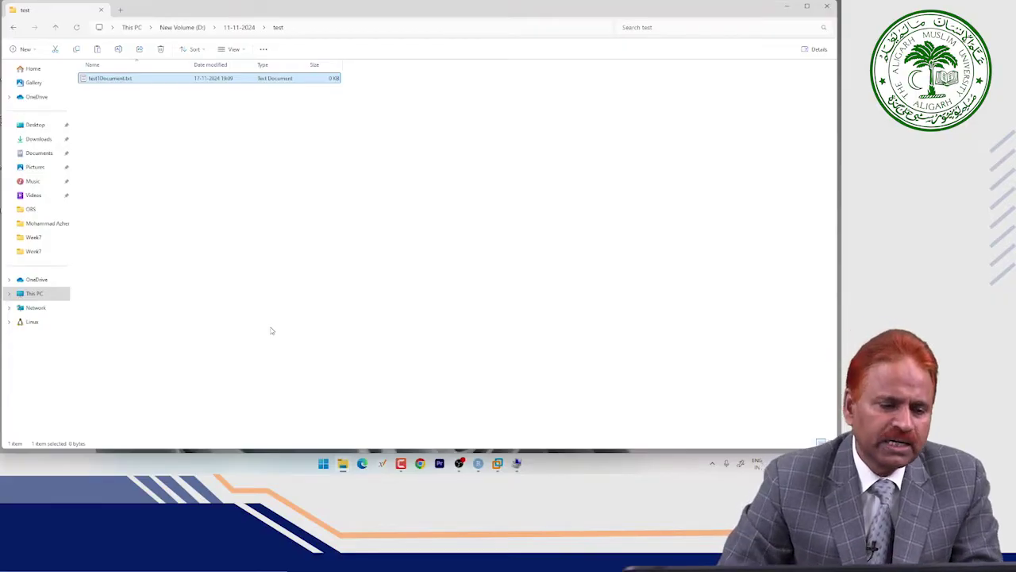
Open test1Document.txt in Notepad and enter the text "Welcome Students in this session of Operating System."
key("Return")
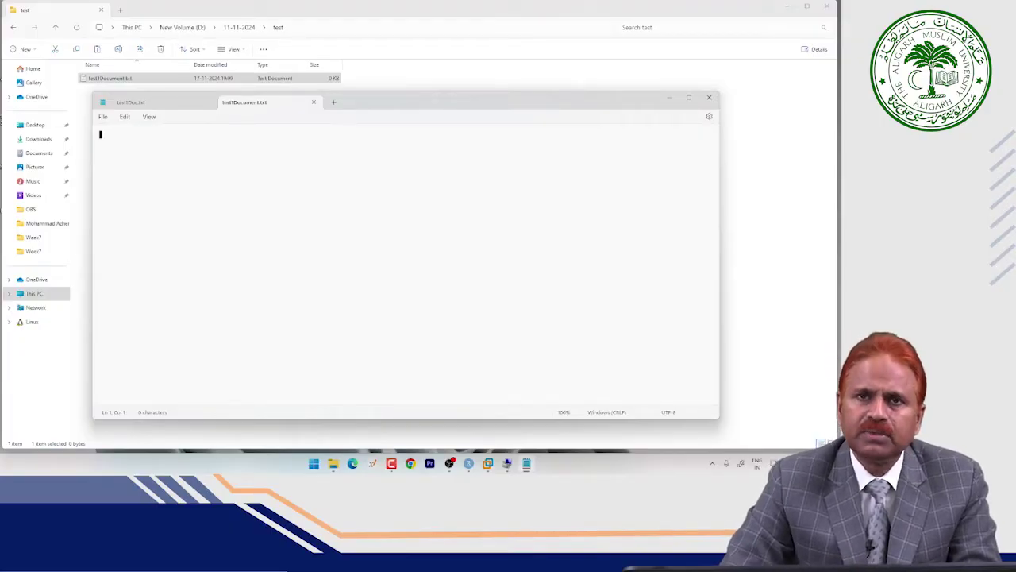
type("Welcome ")
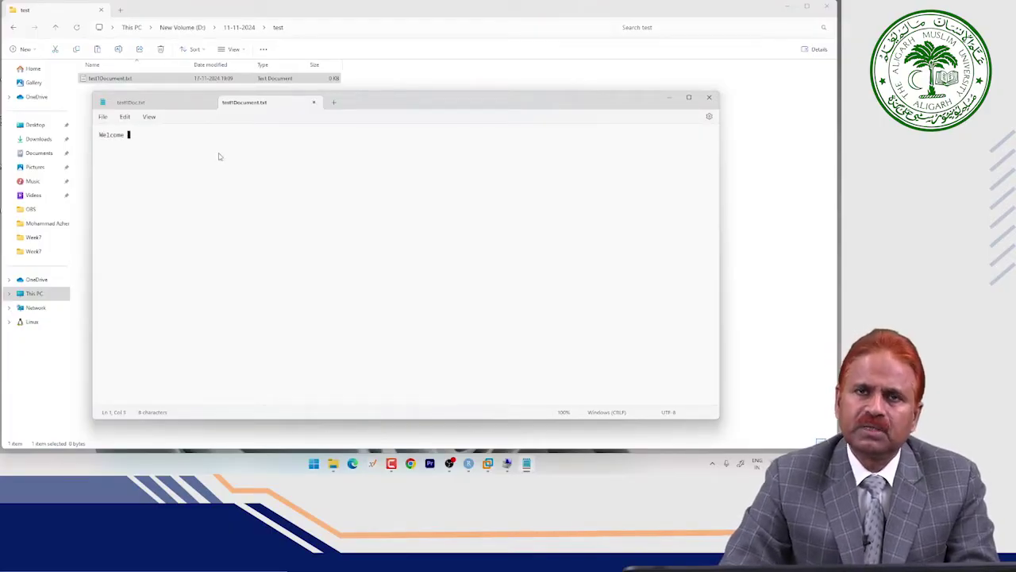
type("ttudents ")
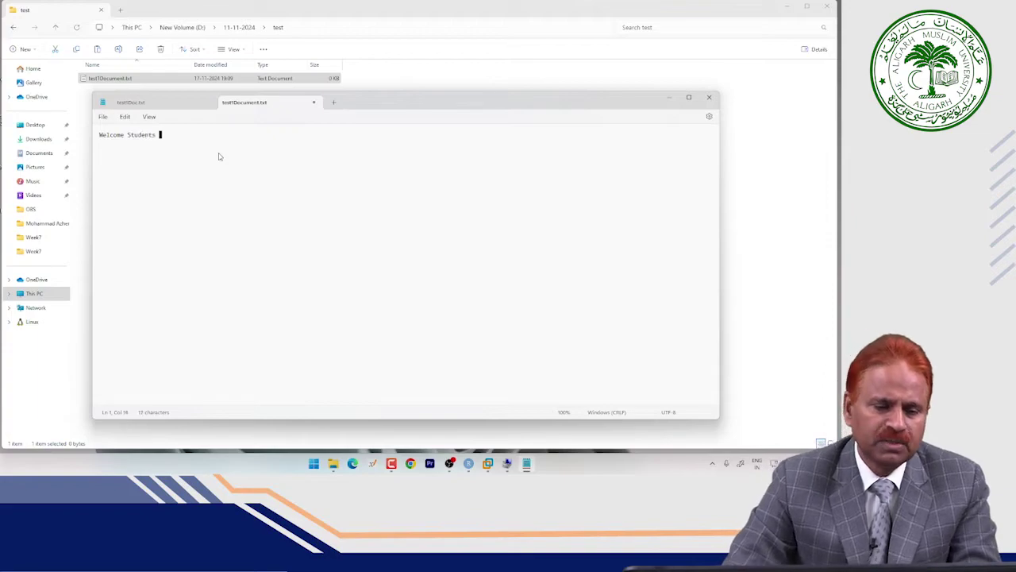
type("in this sess")
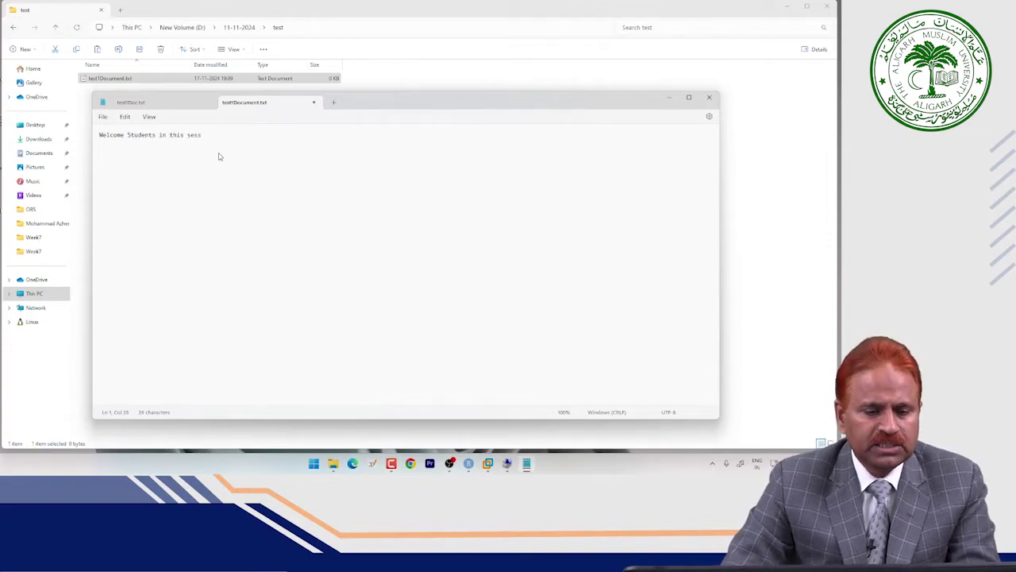
type("ion of Oper")
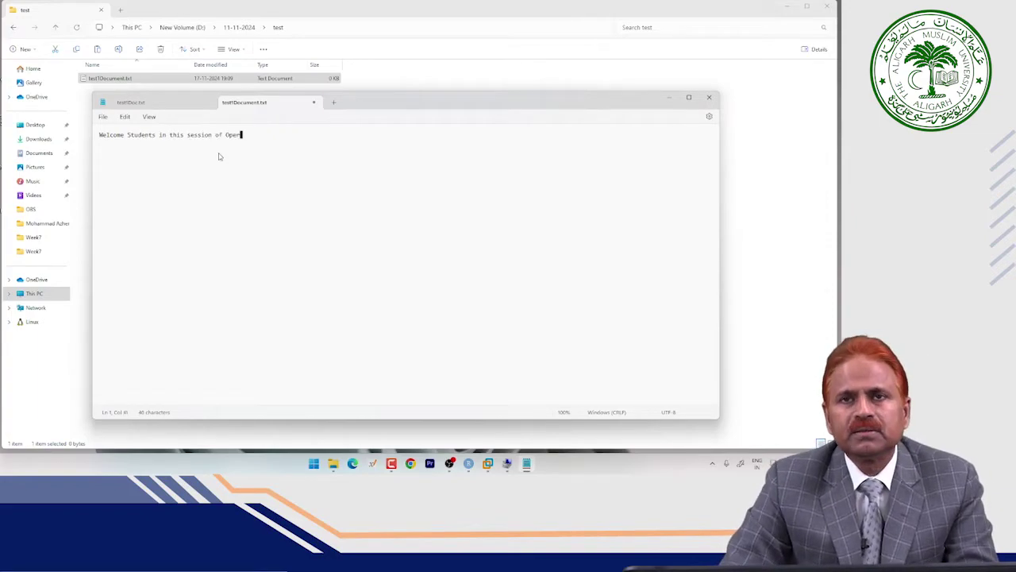
type("ating System.")
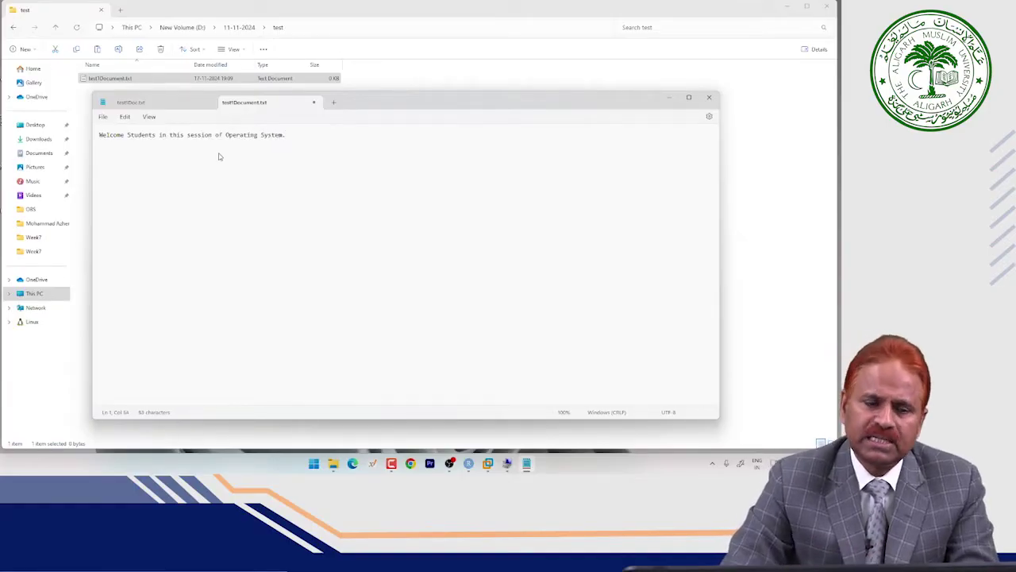
Save and close test1Document.txt, and reopen it briefly from the test folder to check the saved text
left_click(102, 117)
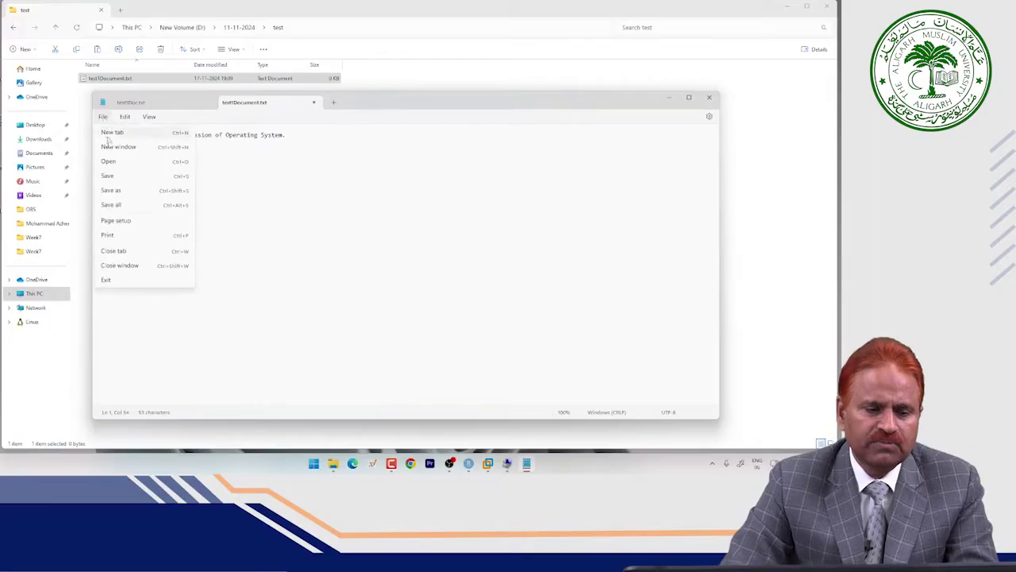
left_click(111, 176)
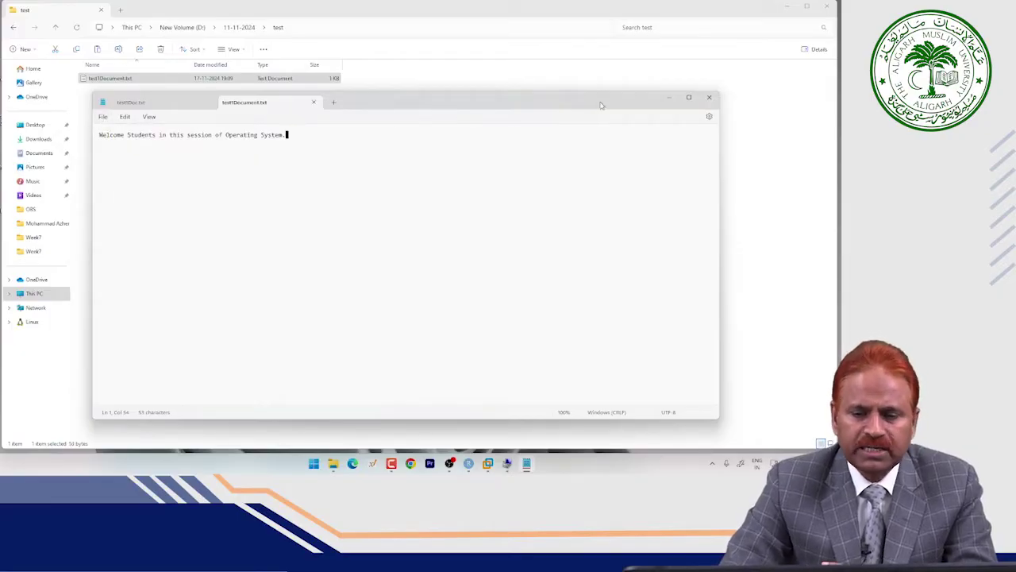
left_click(709, 98)
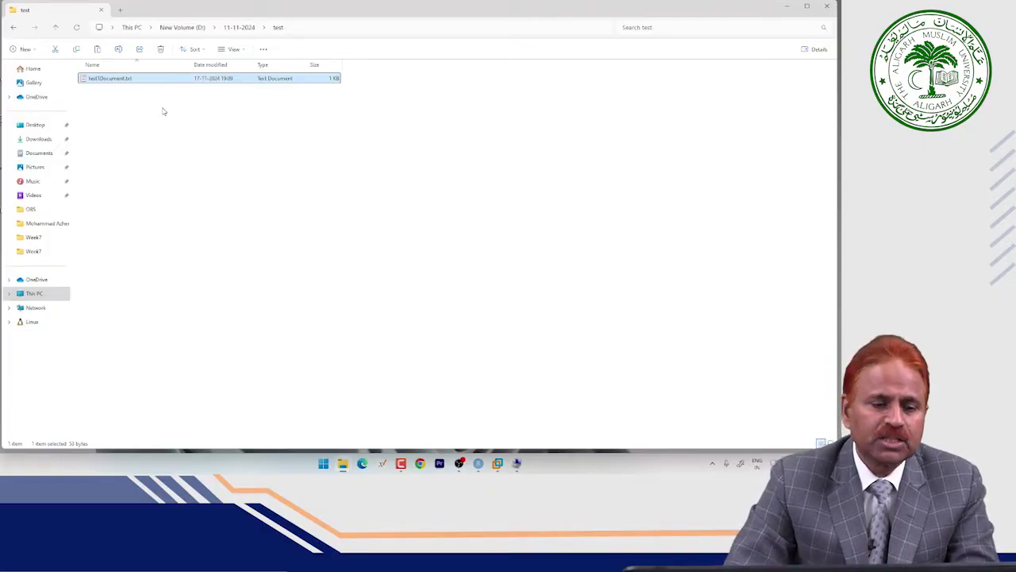
double_click(129, 80)
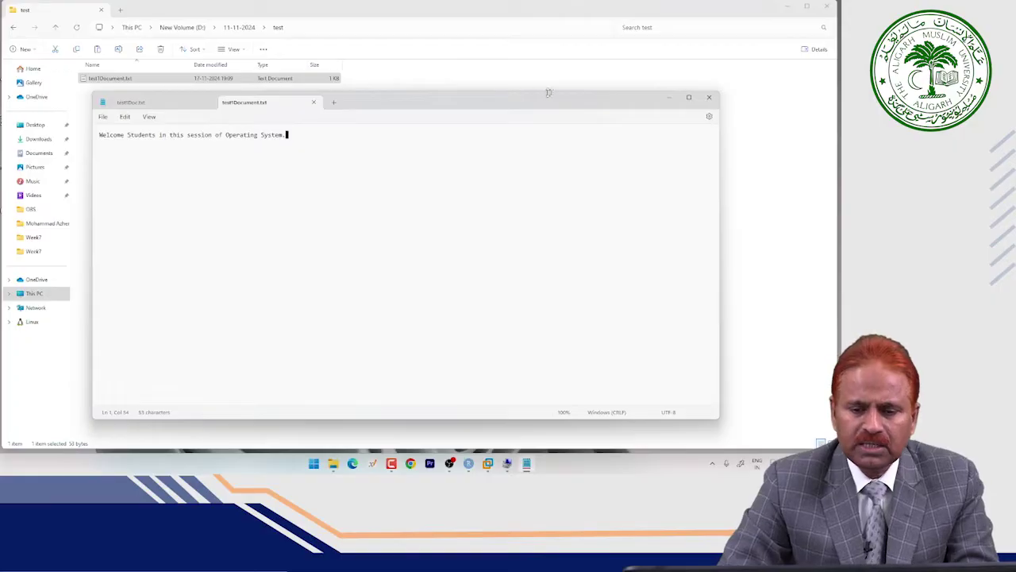
left_click(710, 97)
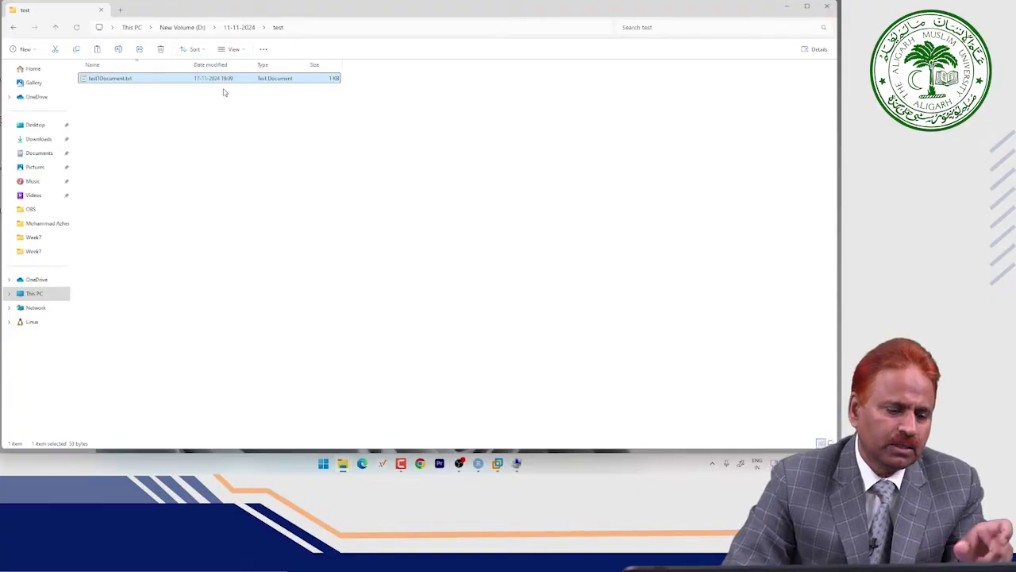
View the Desktop folder's contents in File Explorer and minimize the window to show the actual desktop
left_click(43, 129)
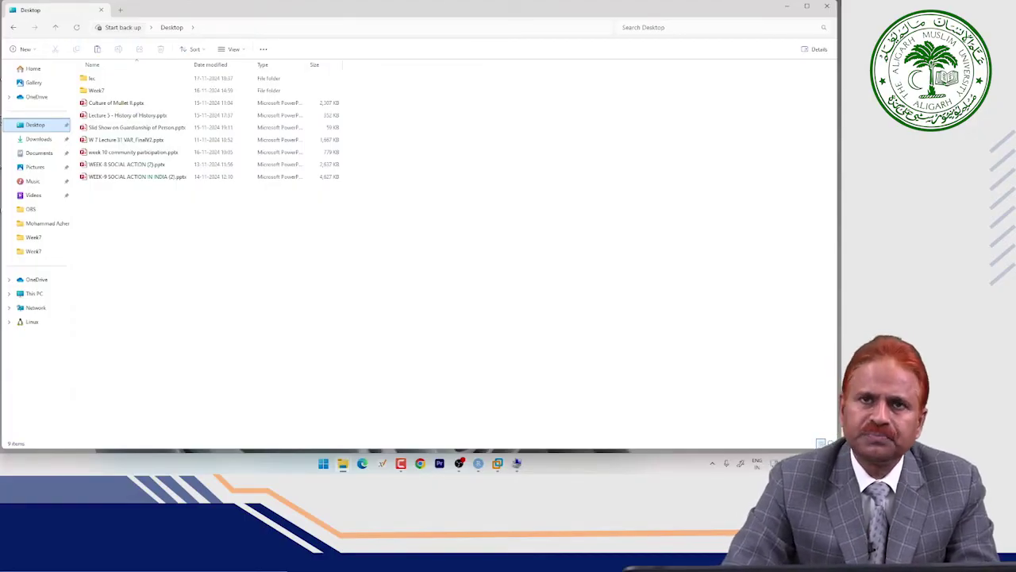
left_click(786, 7)
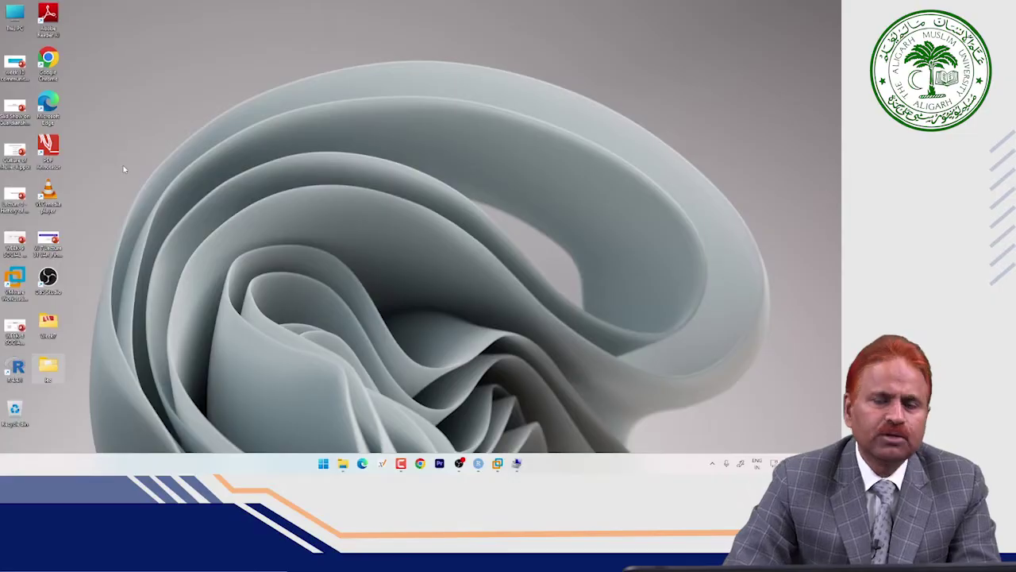
Open This PC from the desktop and look through the Downloads, Documents, Pictures and Music folders, minimizing the window at the end
double_click(16, 27)
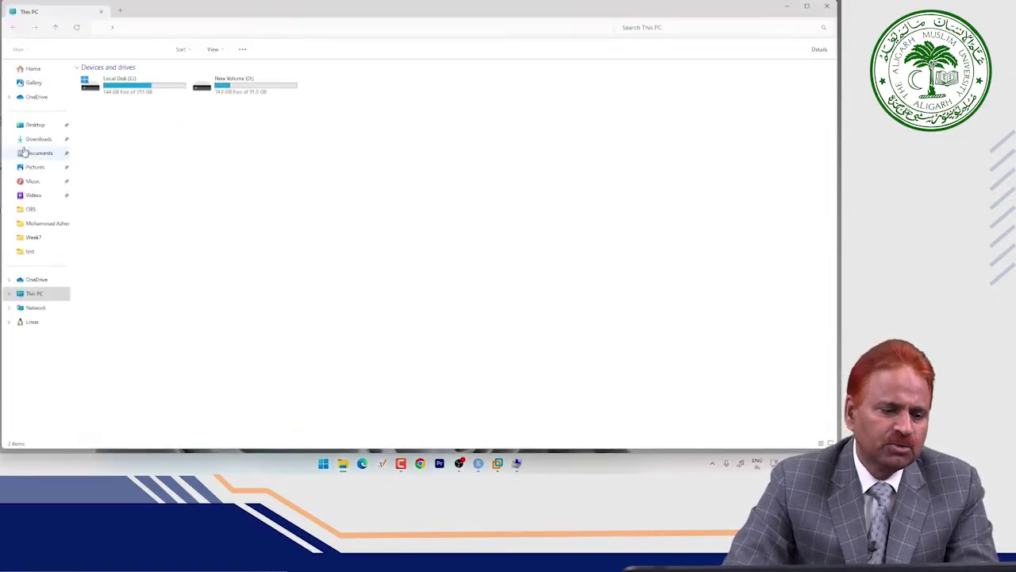
left_click(30, 139)
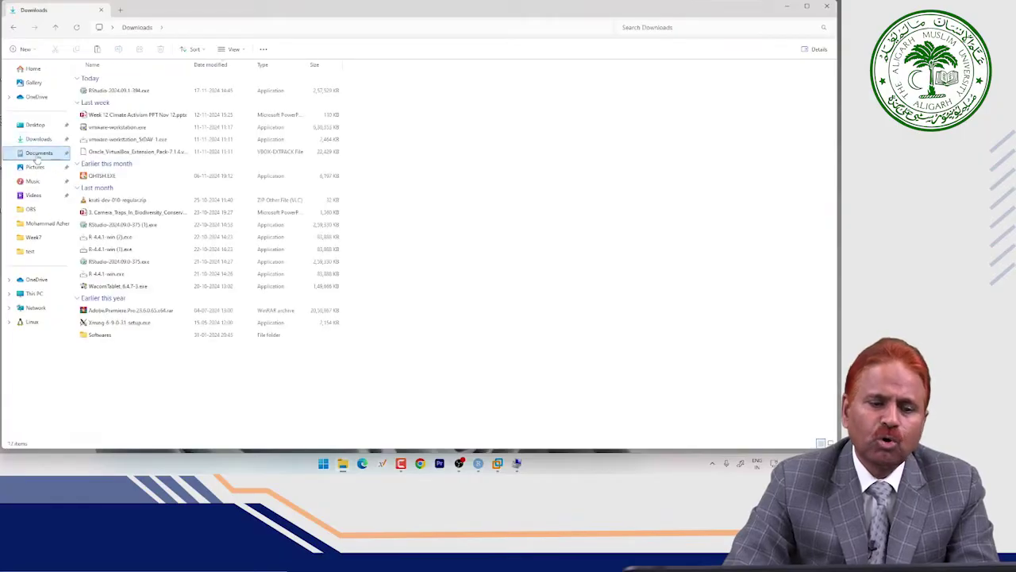
left_click(36, 154)
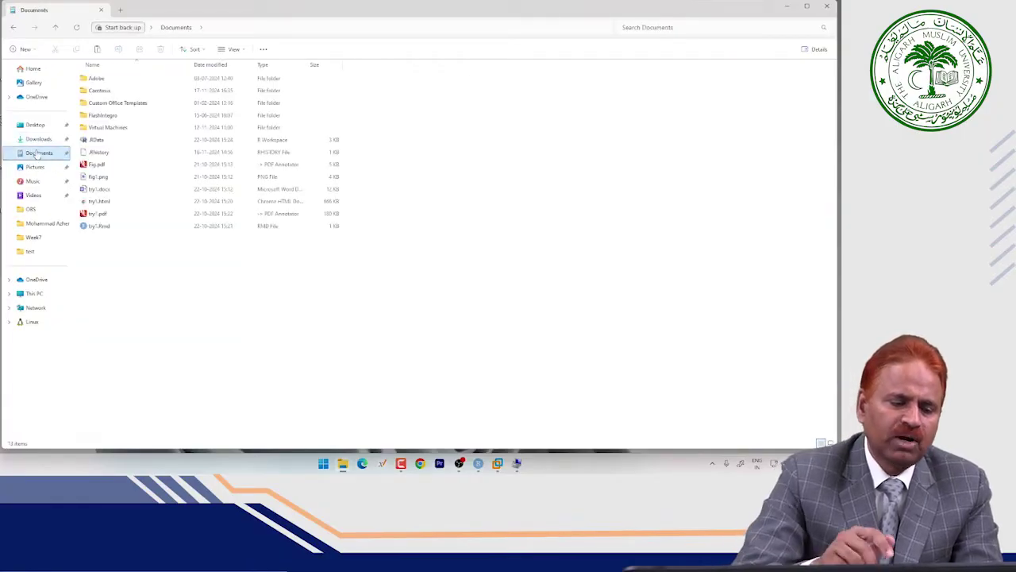
left_click(38, 139)
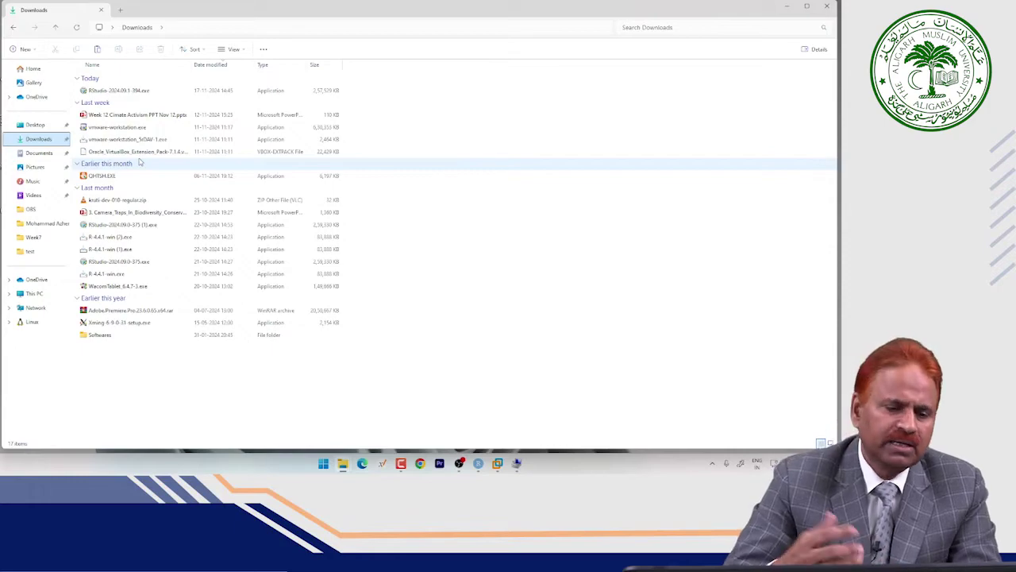
left_click(41, 153)
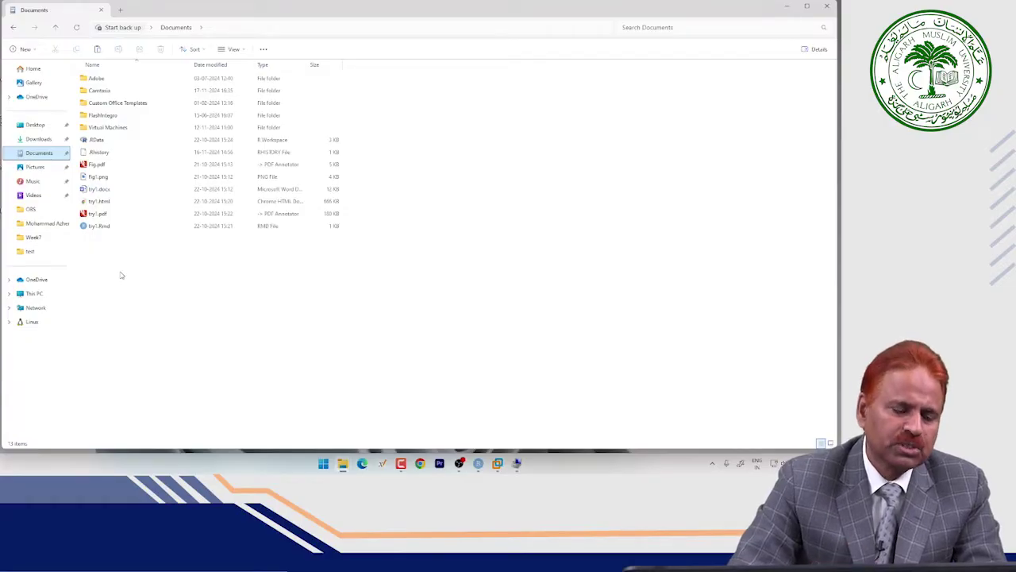
left_click(35, 166)
left_click(38, 181)
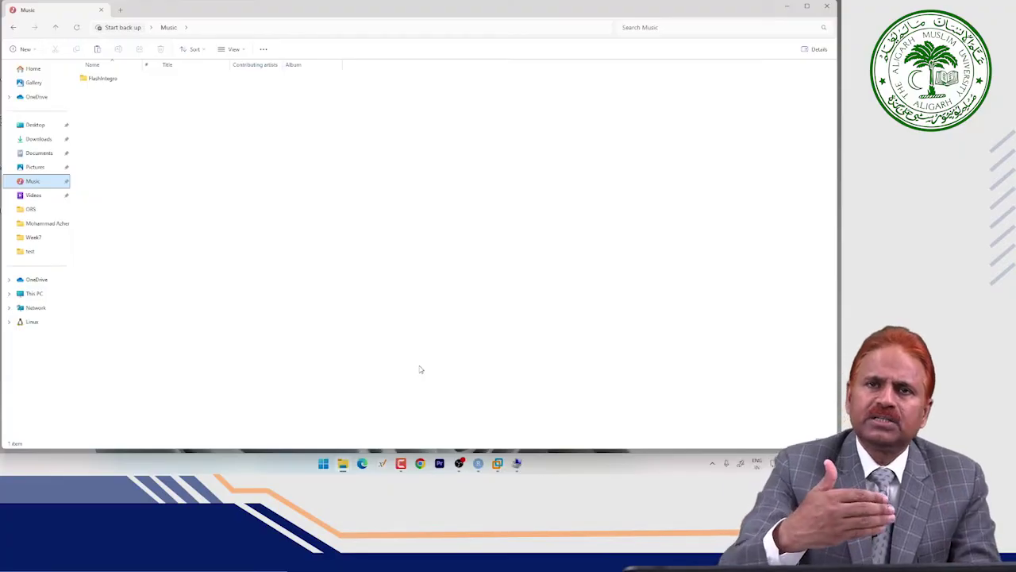
left_click(786, 5)
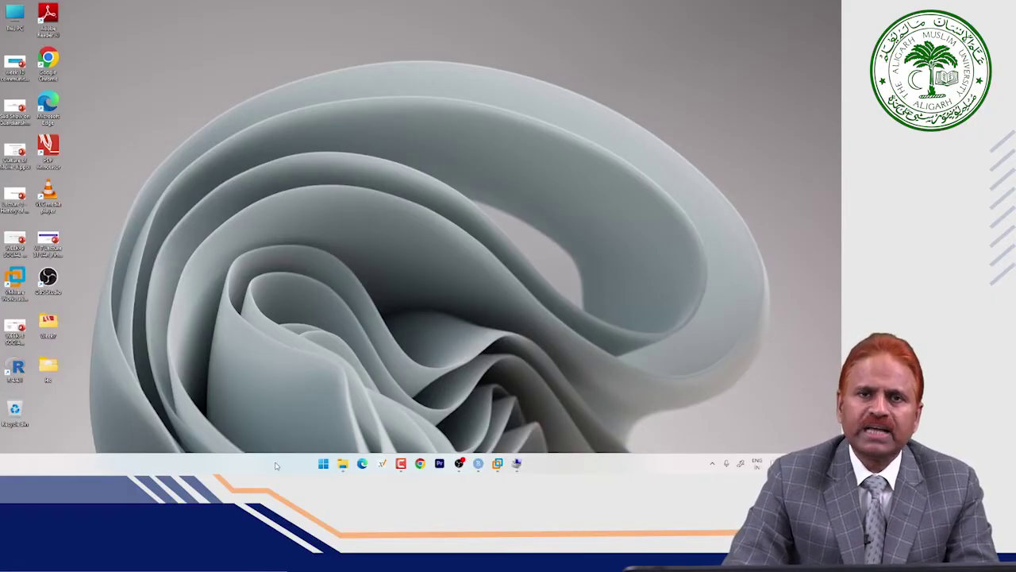
Look through the alphabetical list of all installed apps in the Start menu
left_click(323, 465)
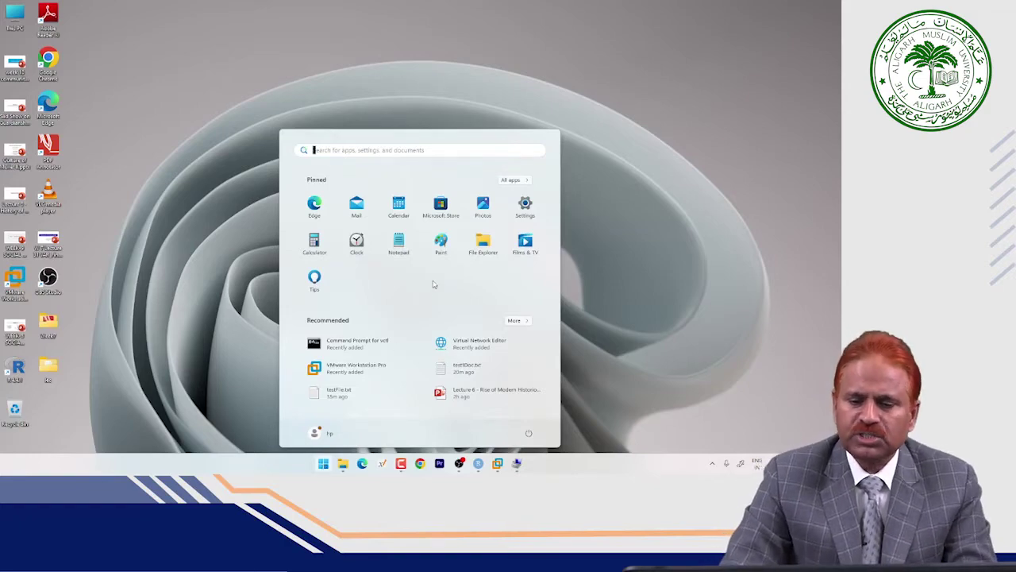
left_click(522, 180)
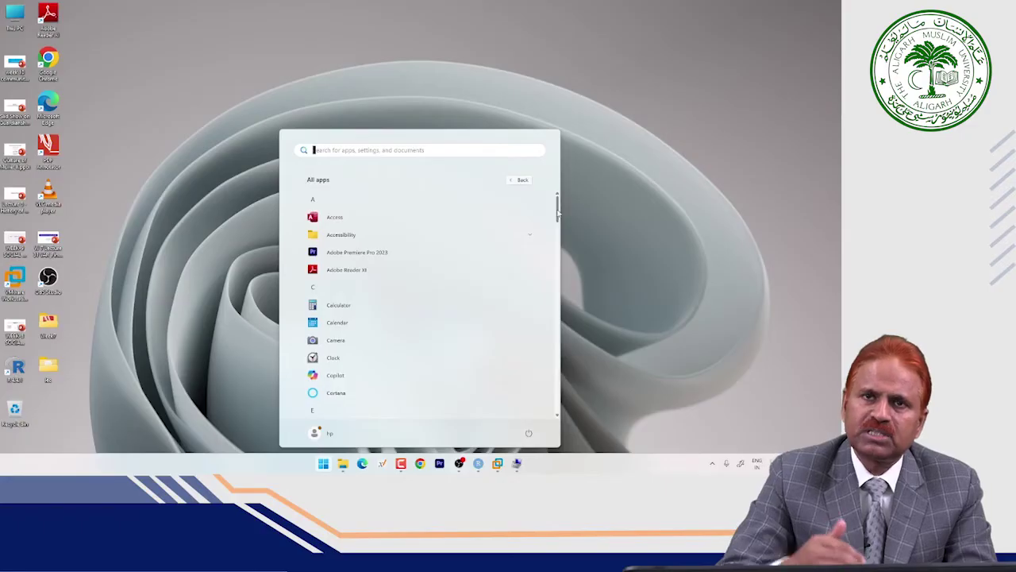
scroll(481, 261, "down", 5)
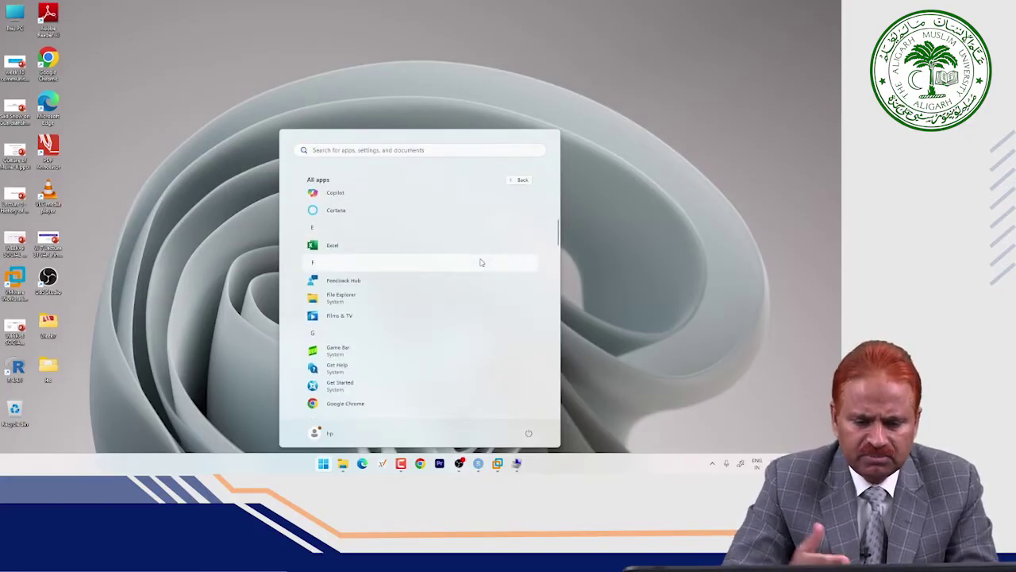
scroll(481, 262, "down", 1)
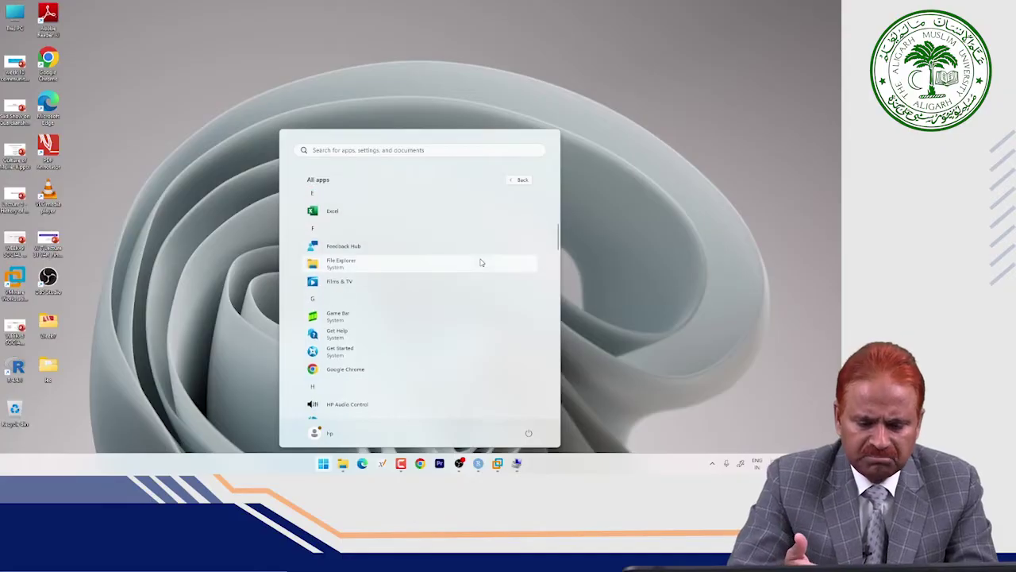
scroll(481, 262, "down", 3)
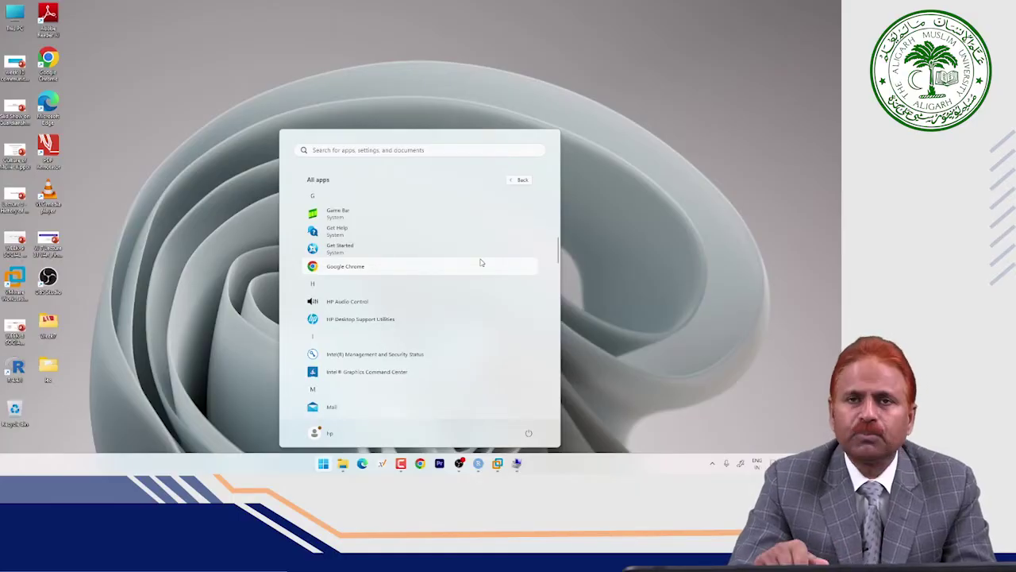
scroll(480, 262, "down", 1)
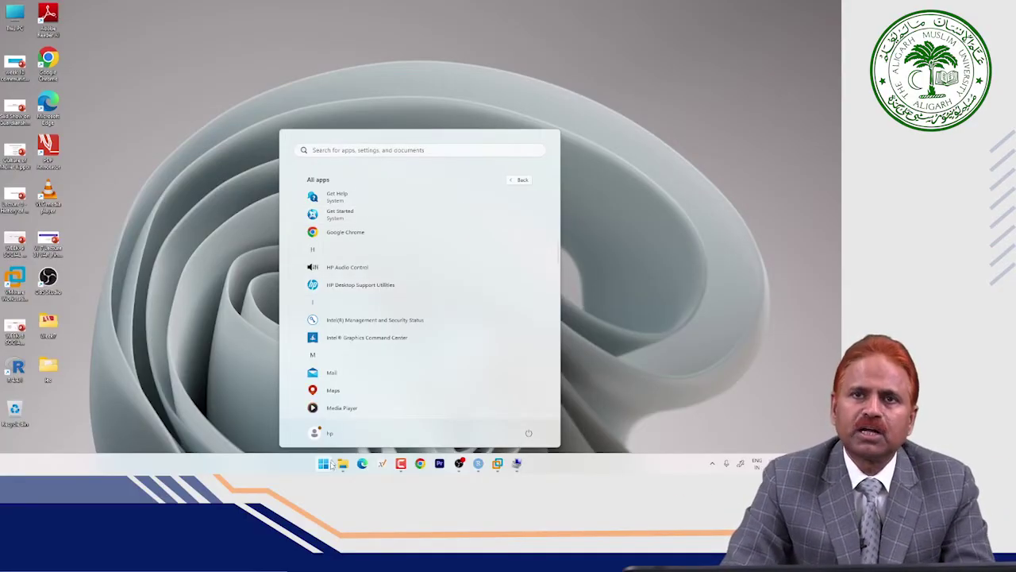
Search for "control panel" and open Control Panel to show all its items
left_click(338, 153)
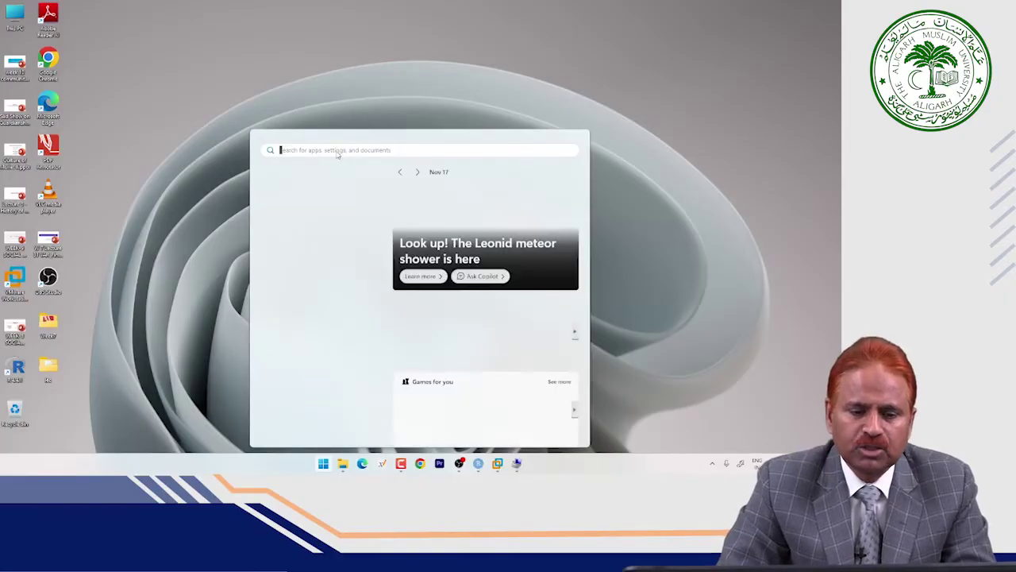
type("control ")
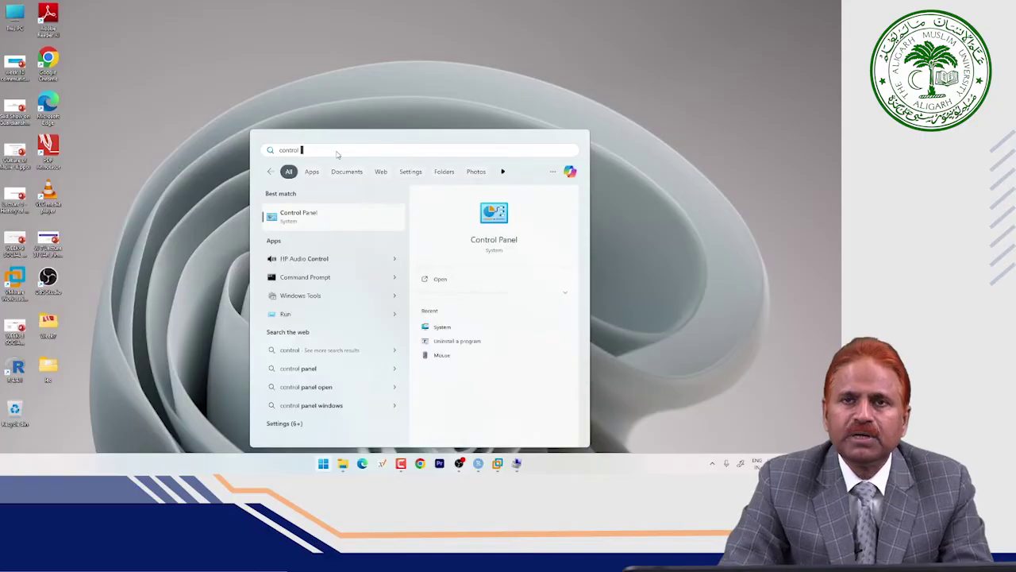
type("panel")
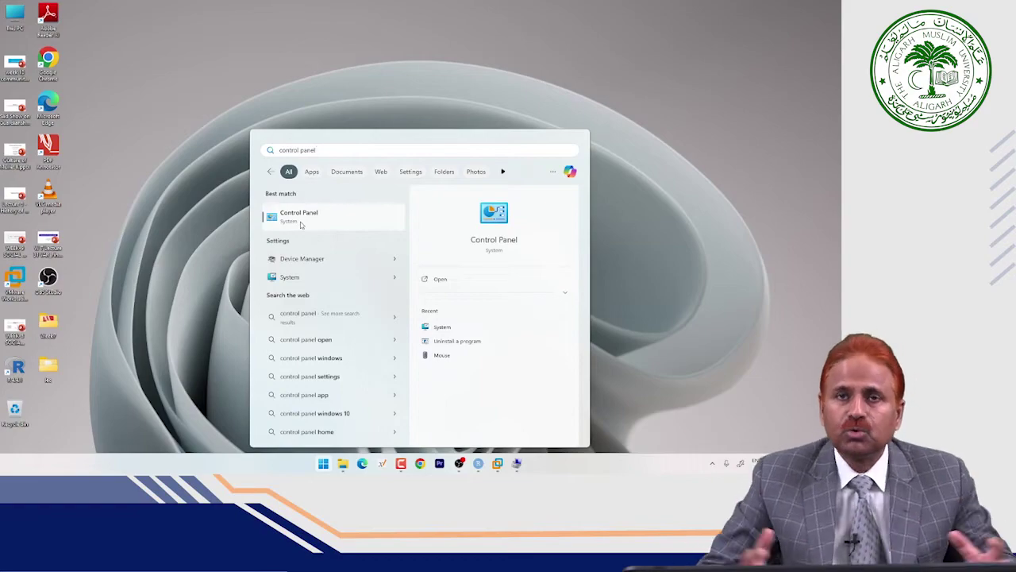
left_click(300, 225)
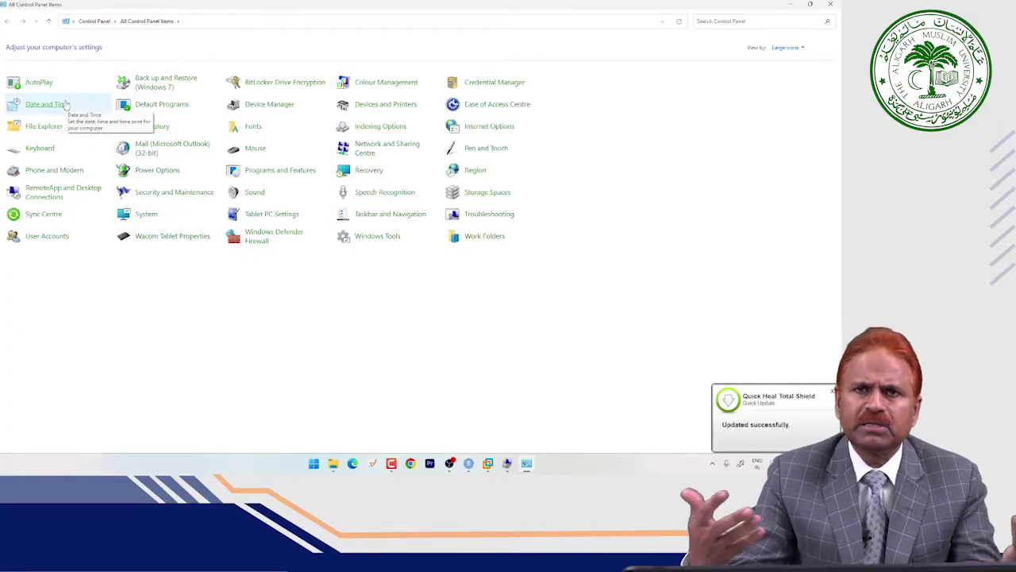
left_click(102, 107)
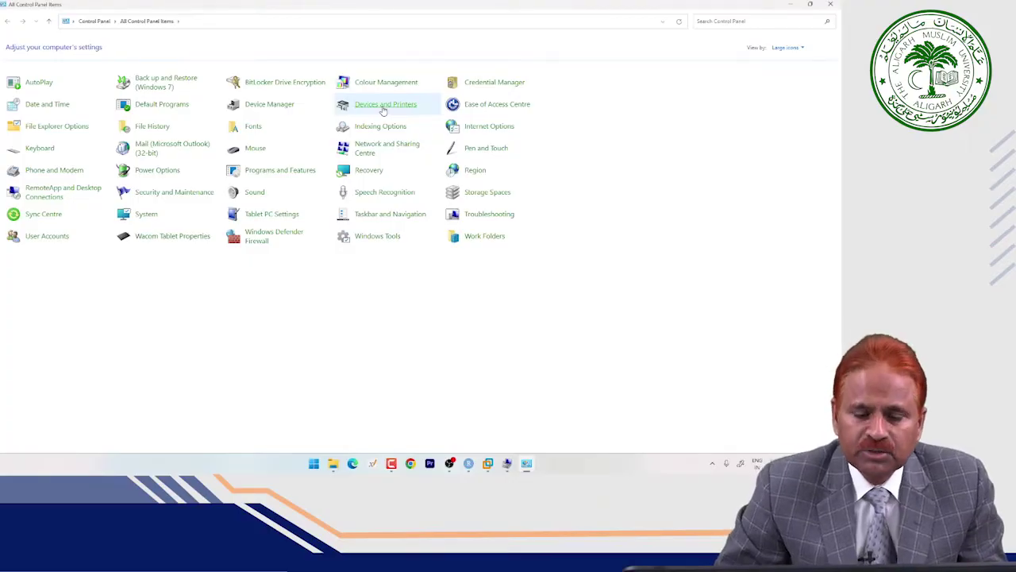
Open Devices and Printers from Control Panel and bring up the Bluetooth & devices page in Settings
left_click(384, 106)
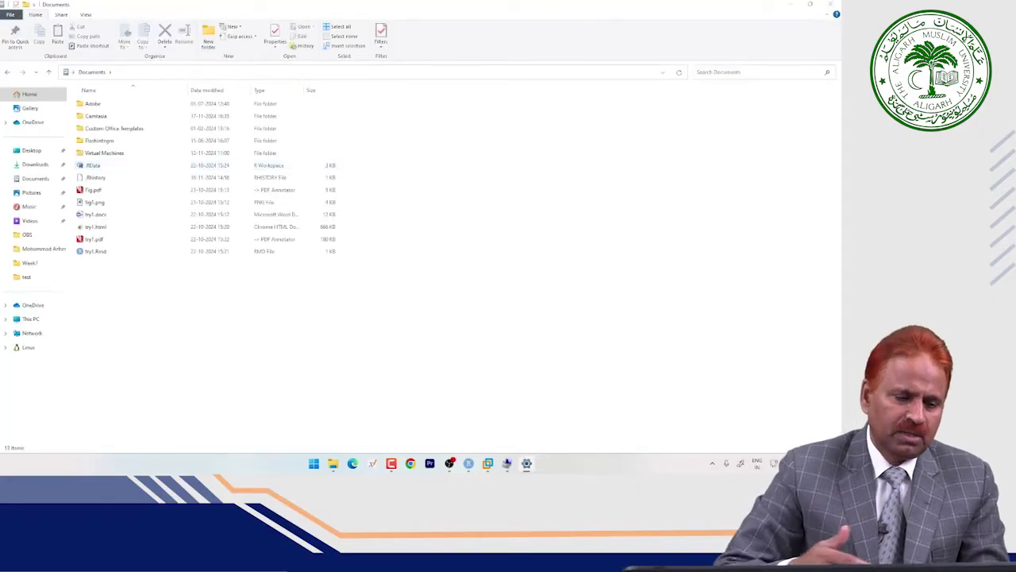
mouse_move(527, 467)
left_click(520, 430)
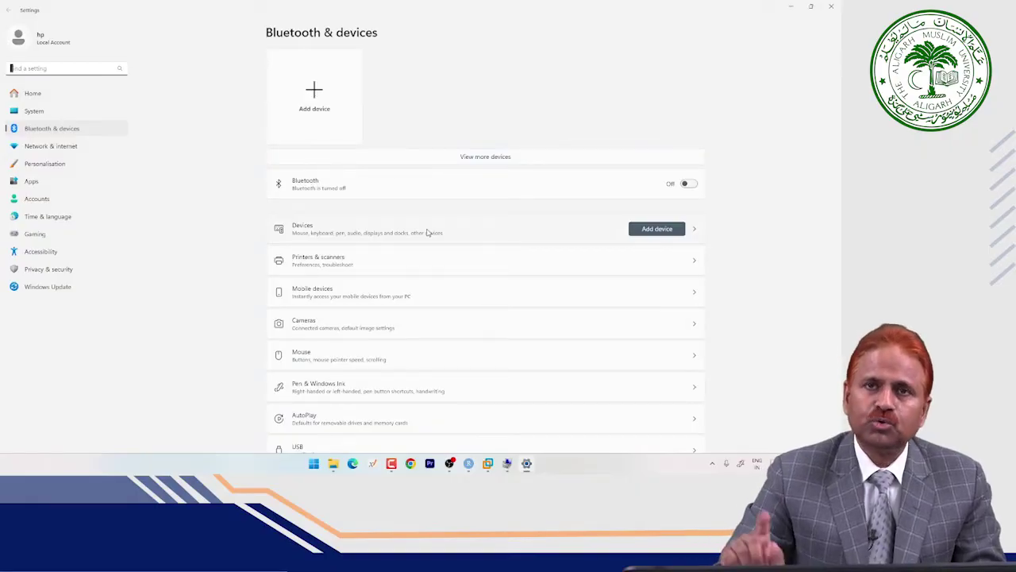
Turn Bluetooth on and back off
left_click(690, 185)
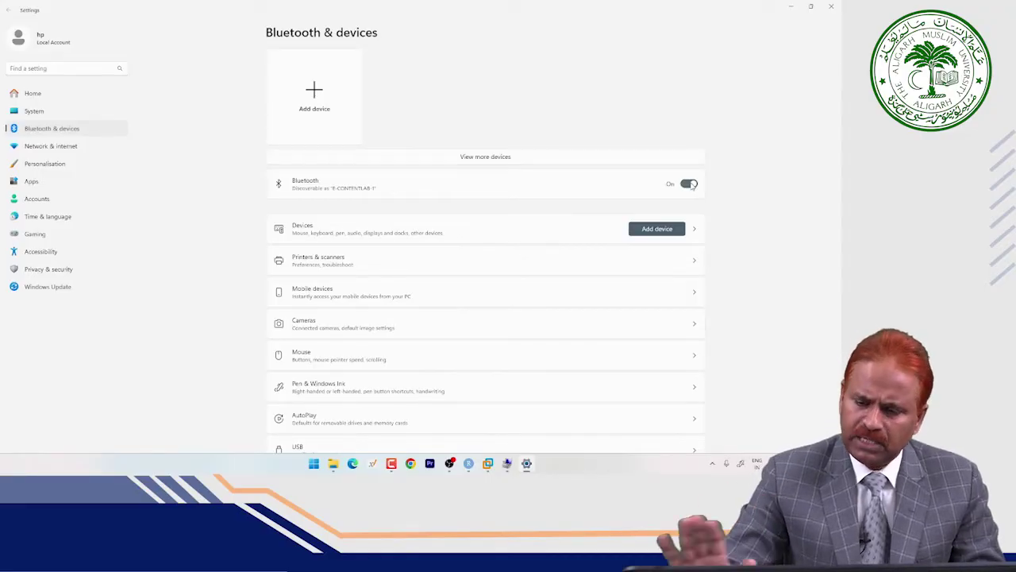
left_click(688, 185)
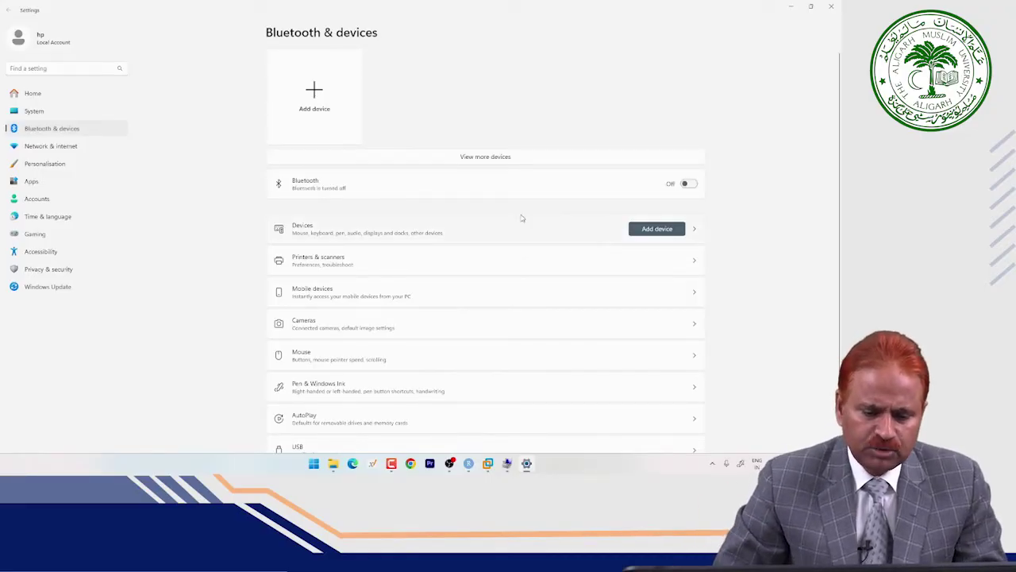
Open the Printers & scanners settings and view the options for adding an unlisted printer manually, cancelling without adding one
scroll(521, 218, "down", 1)
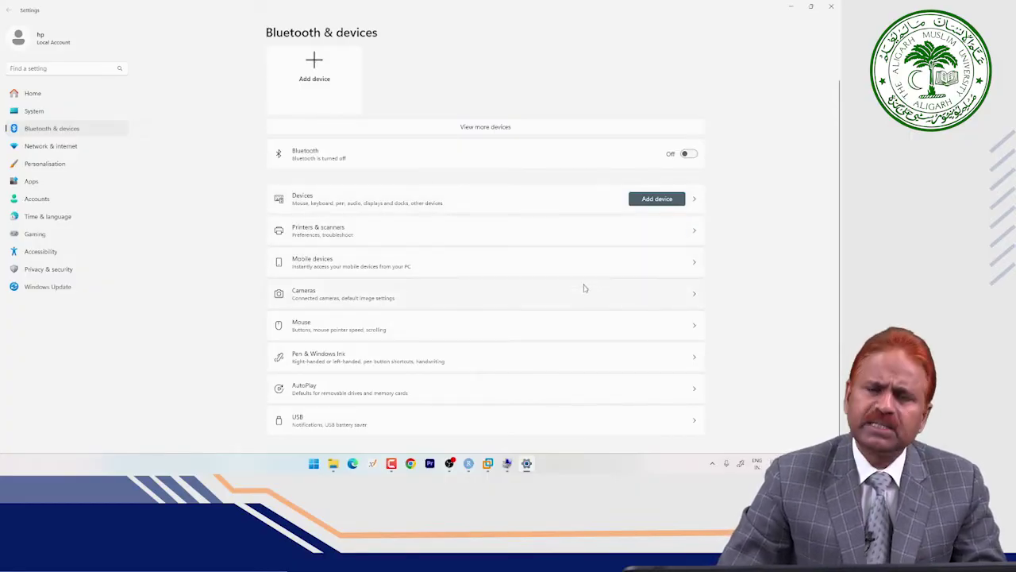
left_click(552, 238)
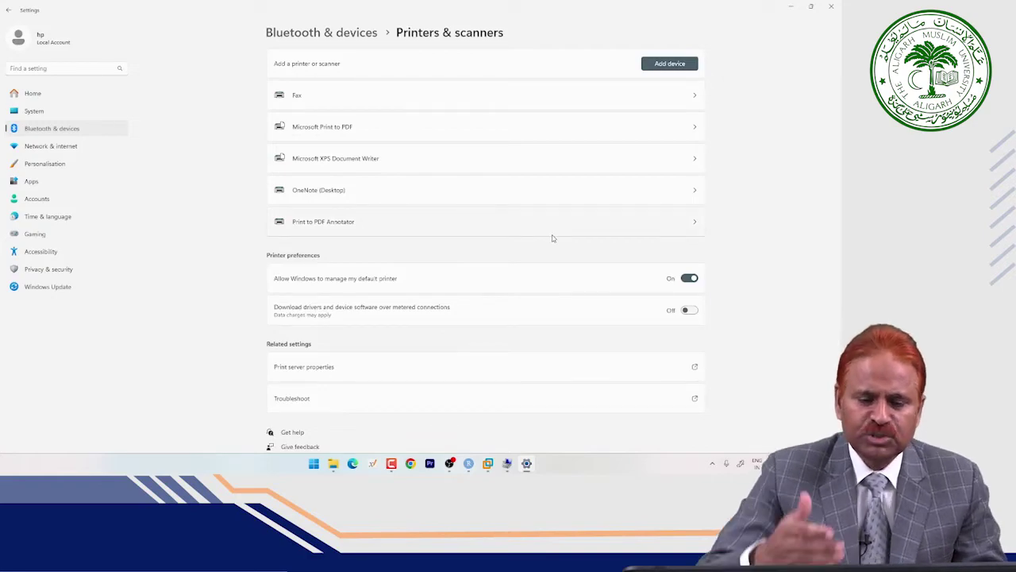
left_click(671, 67)
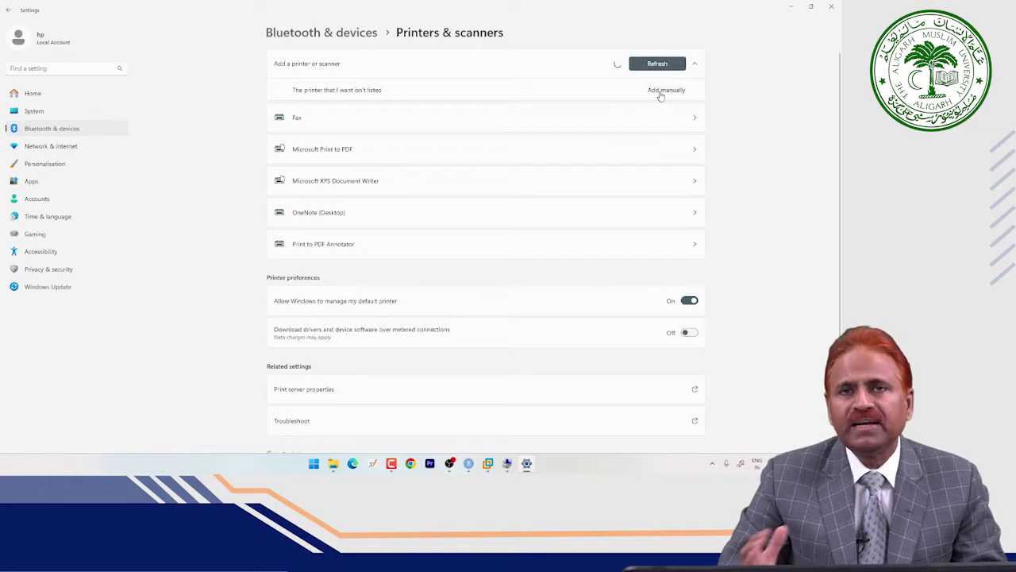
left_click(659, 92)
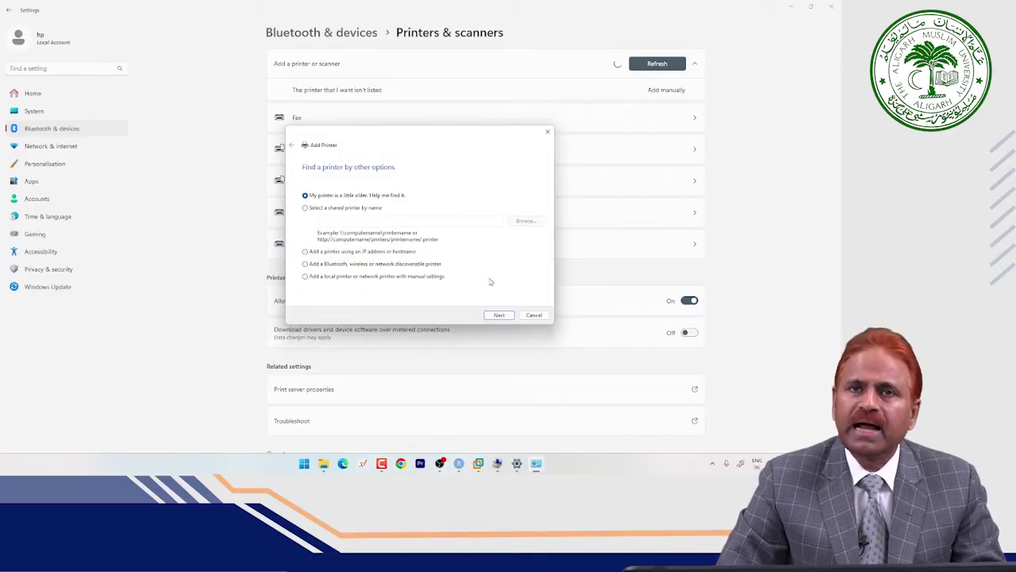
left_click(534, 316)
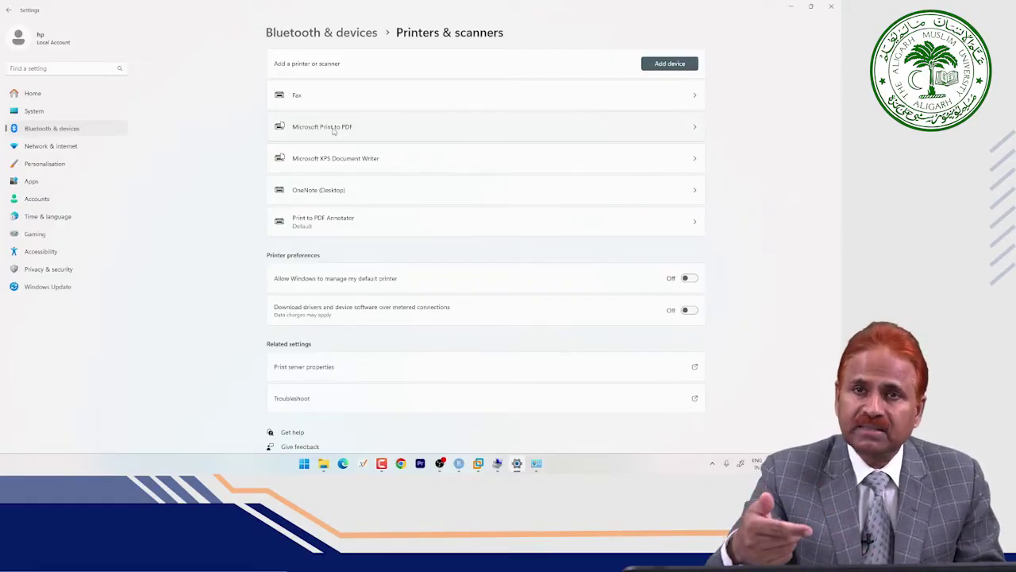
Open the settings page of the Microsoft Print to PDF printer
left_click(592, 128)
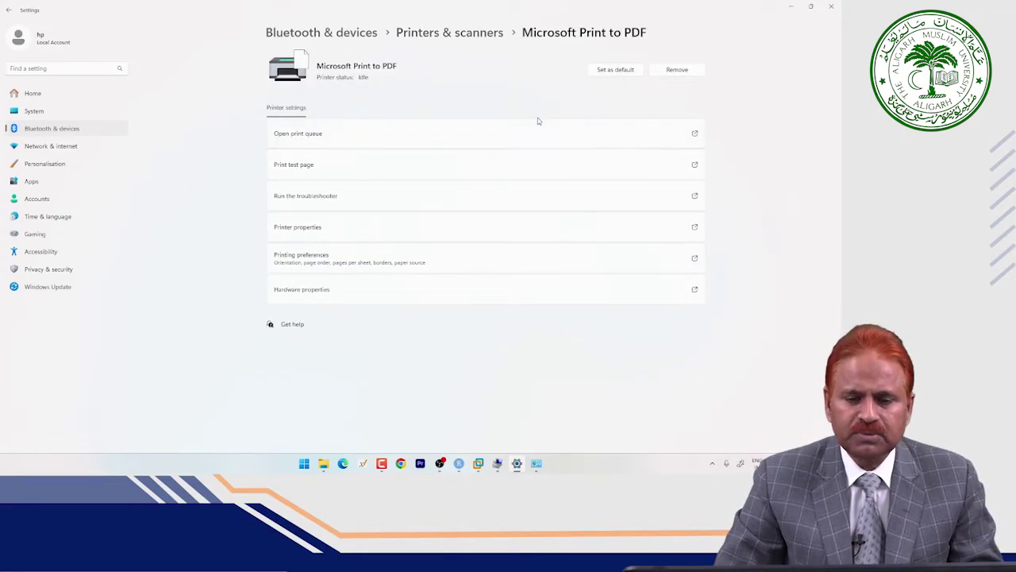
Set Microsoft Print to PDF as the default printer and return to the Printers & scanners list
left_click(611, 71)
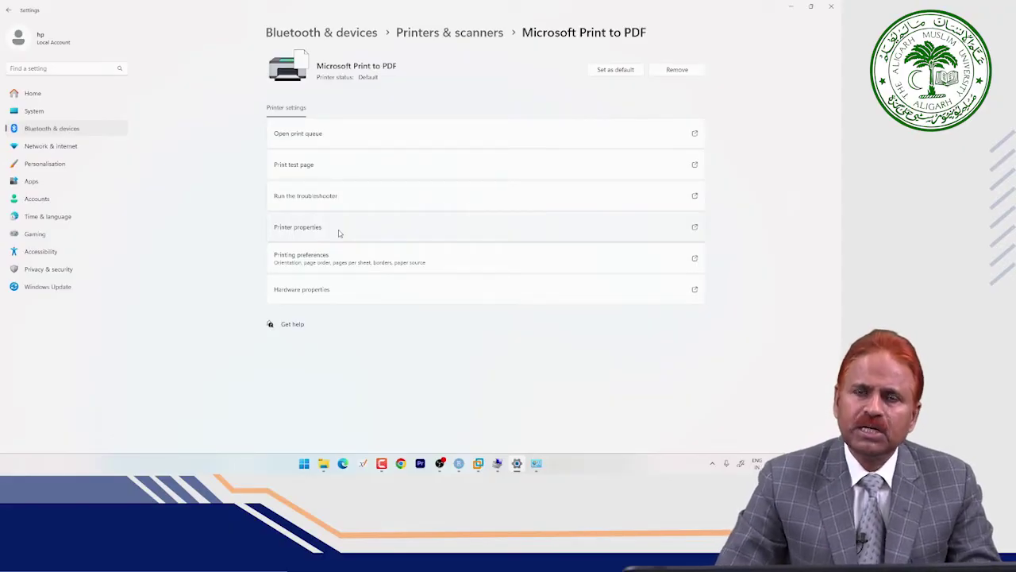
left_click(7, 10)
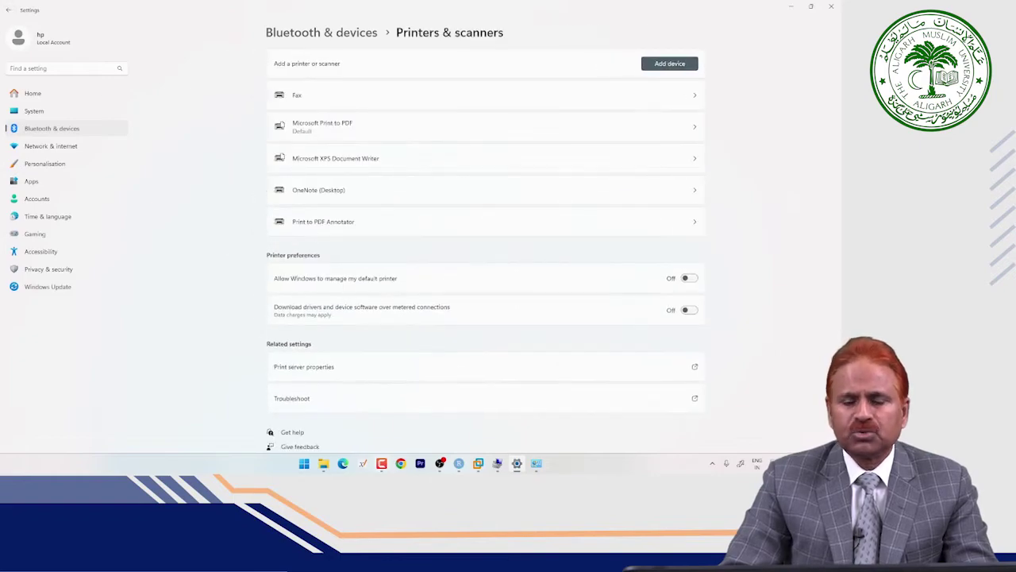
Open Programs and Features in Control Panel and view the uninstall and change options for Python 3.12.1 (64-bit) without applying either
left_click(536, 463)
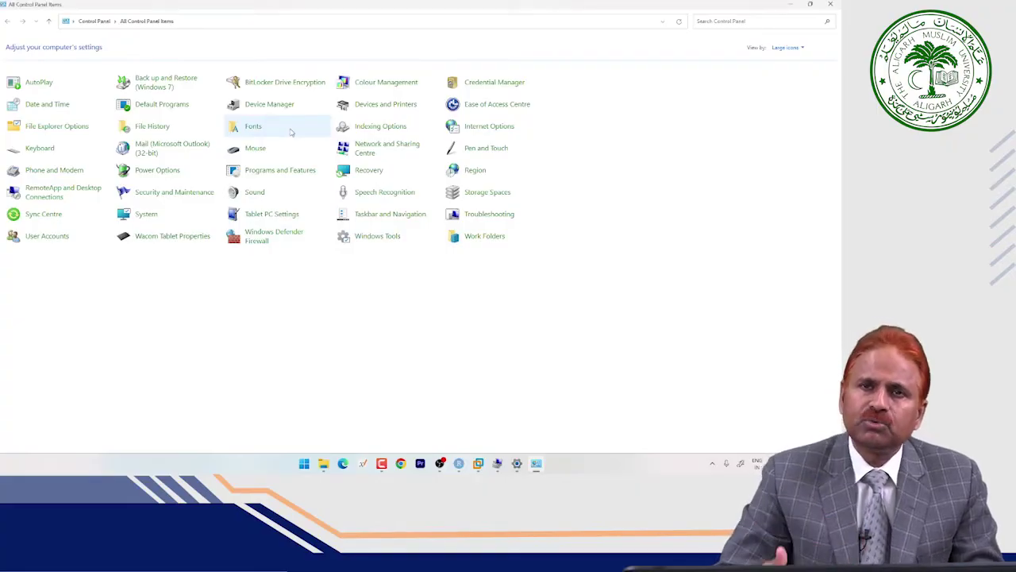
left_click(292, 173)
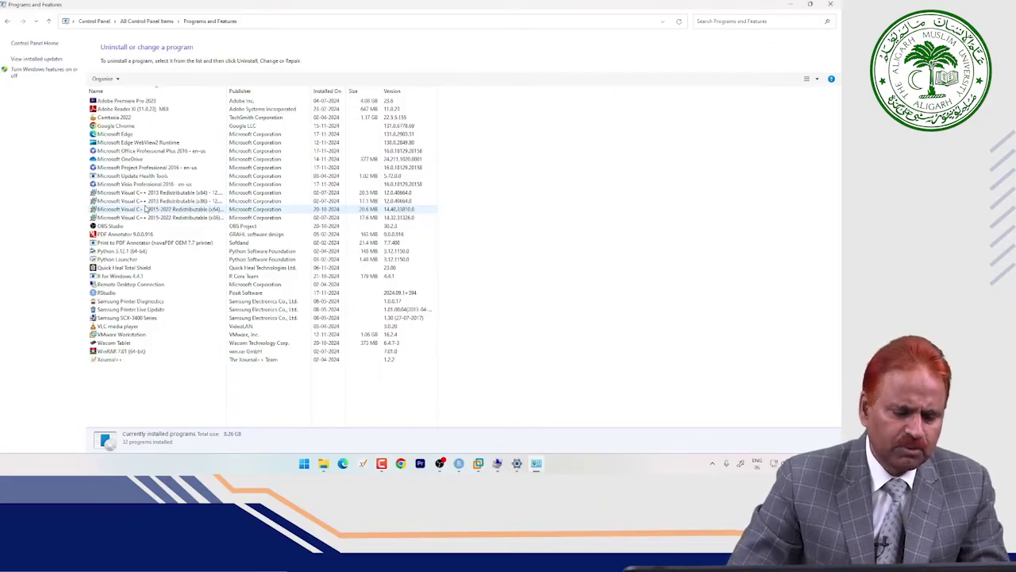
left_click(115, 293)
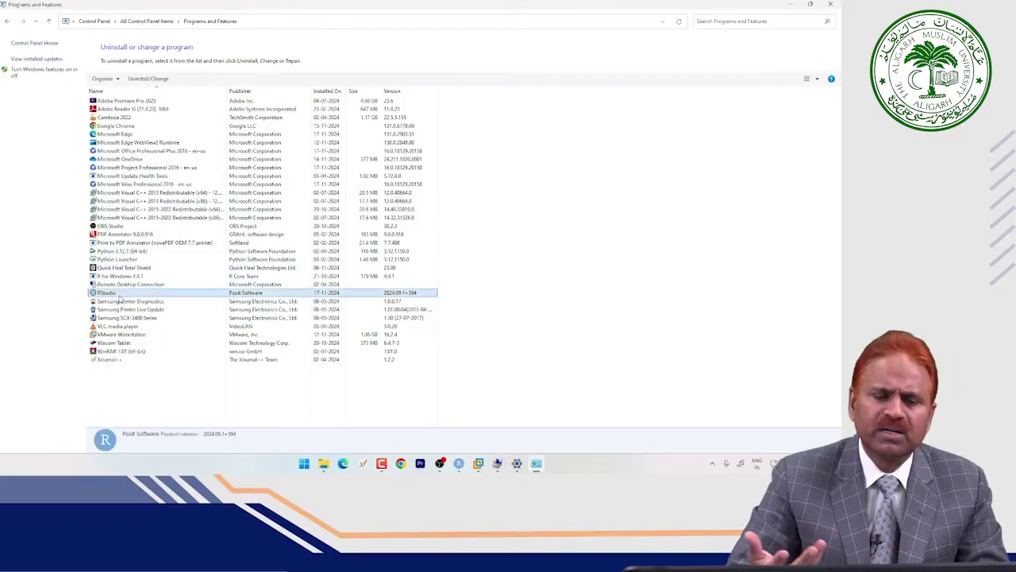
left_click(123, 251)
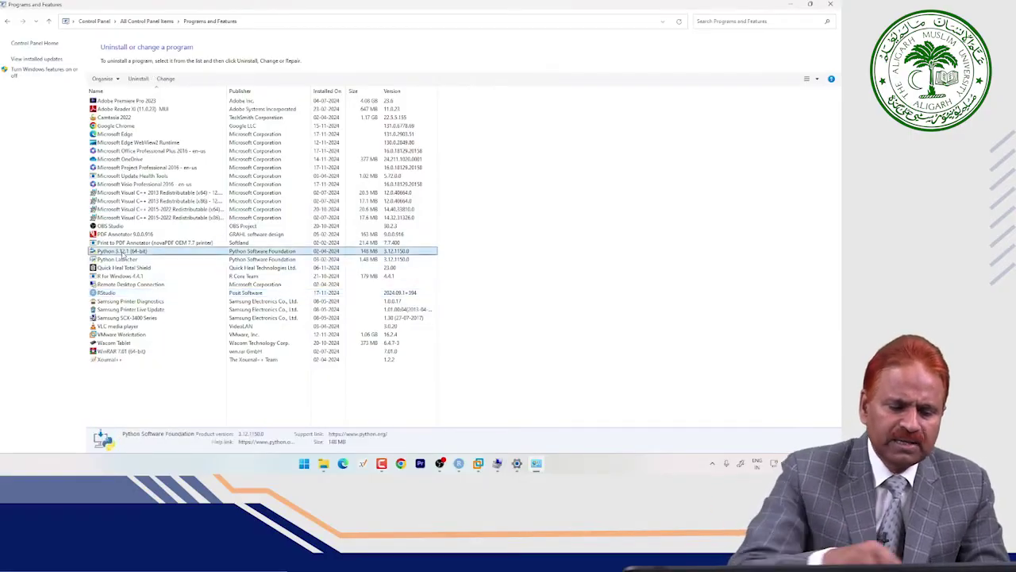
right_click(124, 252)
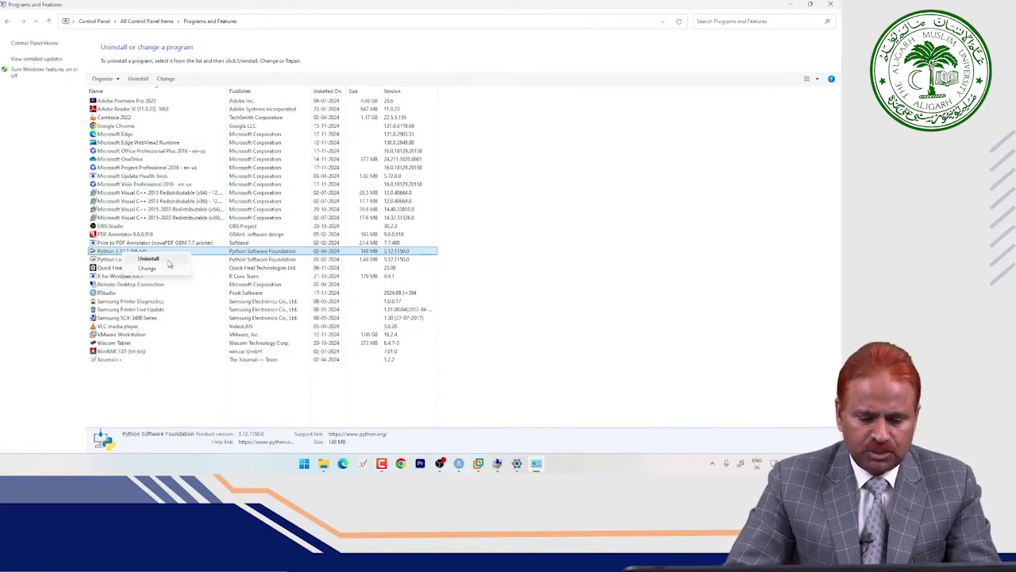
left_click(144, 393)
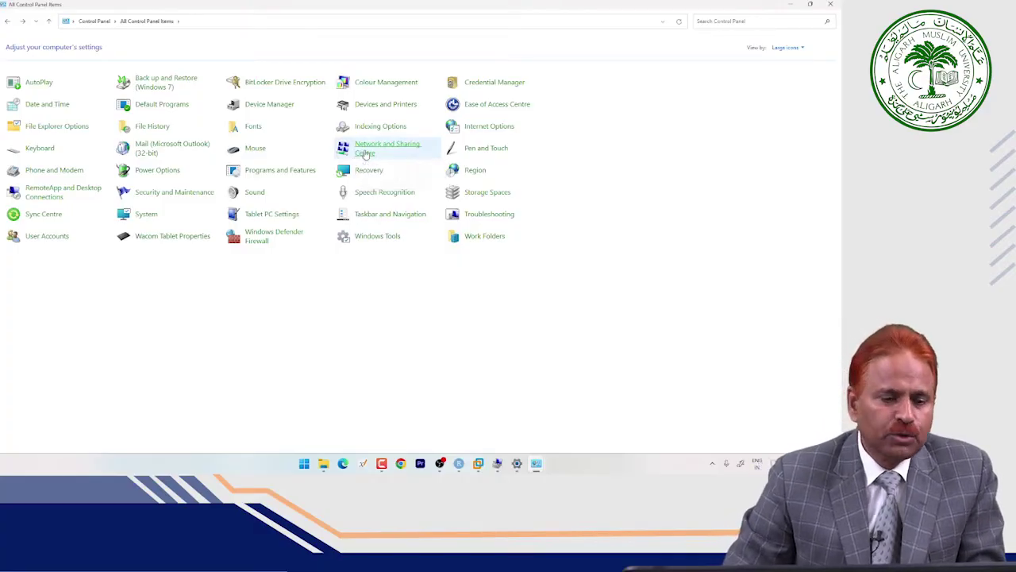
From Network and Sharing Centre, open the Ethernet adapter's properties and view its Internet Protocol Version 4 (TCP/IPv4) properties
left_click(365, 151)
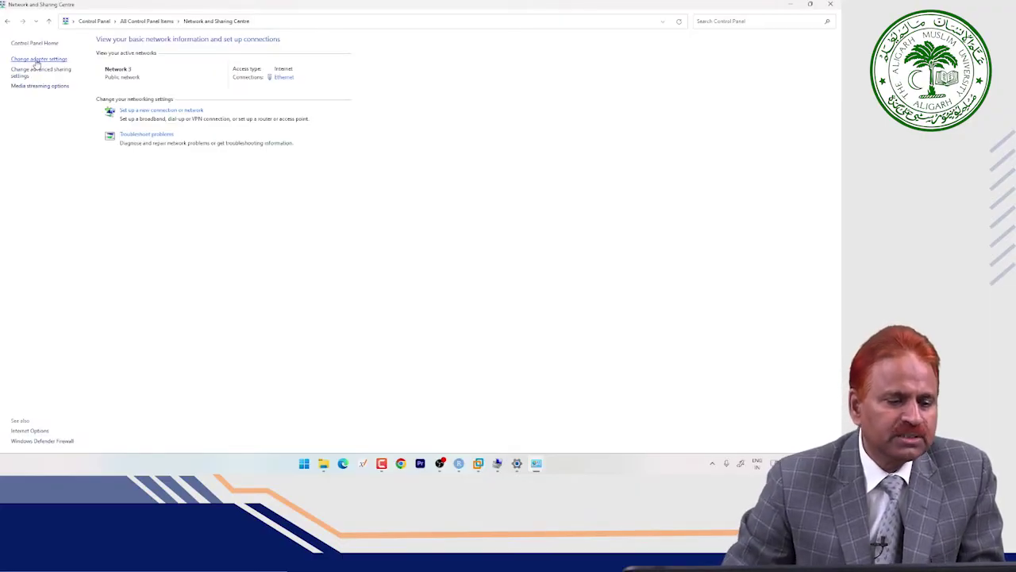
left_click(37, 60)
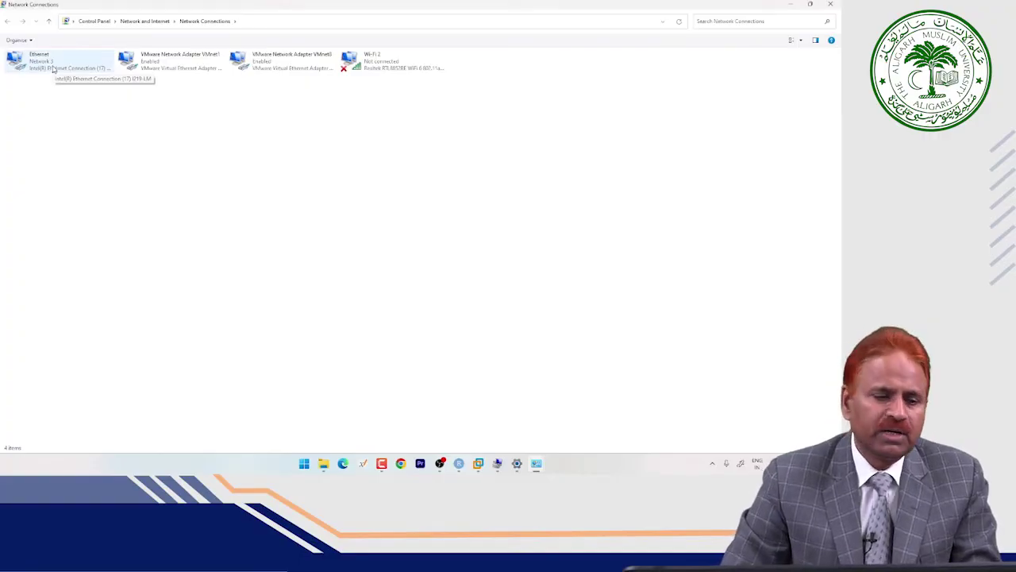
right_click(53, 69)
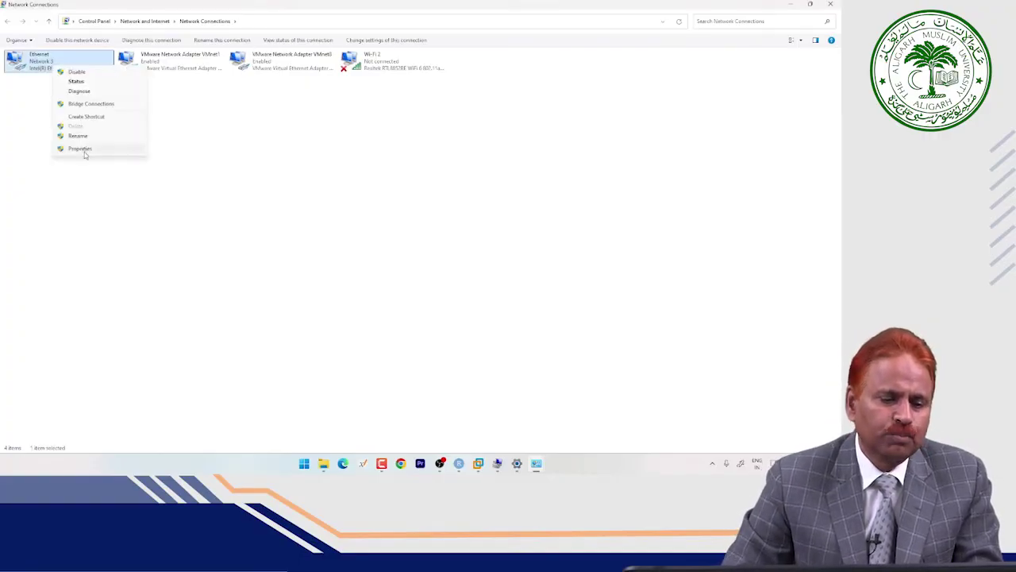
left_click(84, 150)
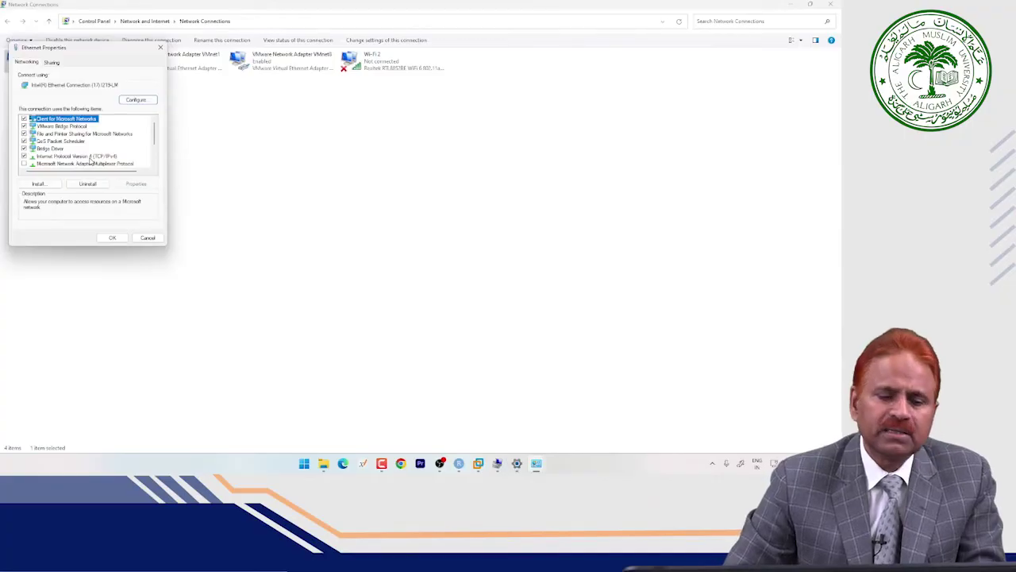
left_click(89, 157)
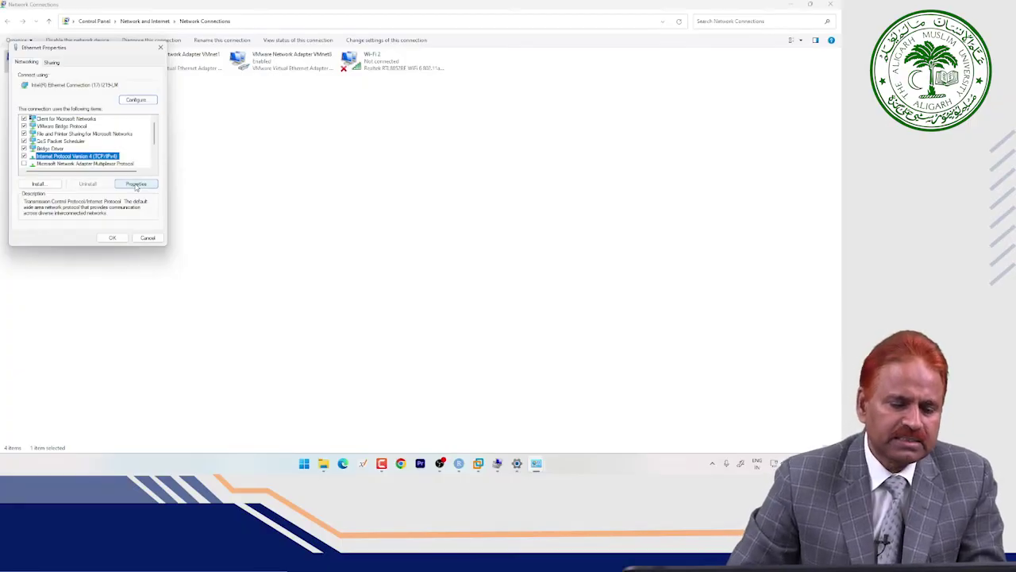
left_click(136, 184)
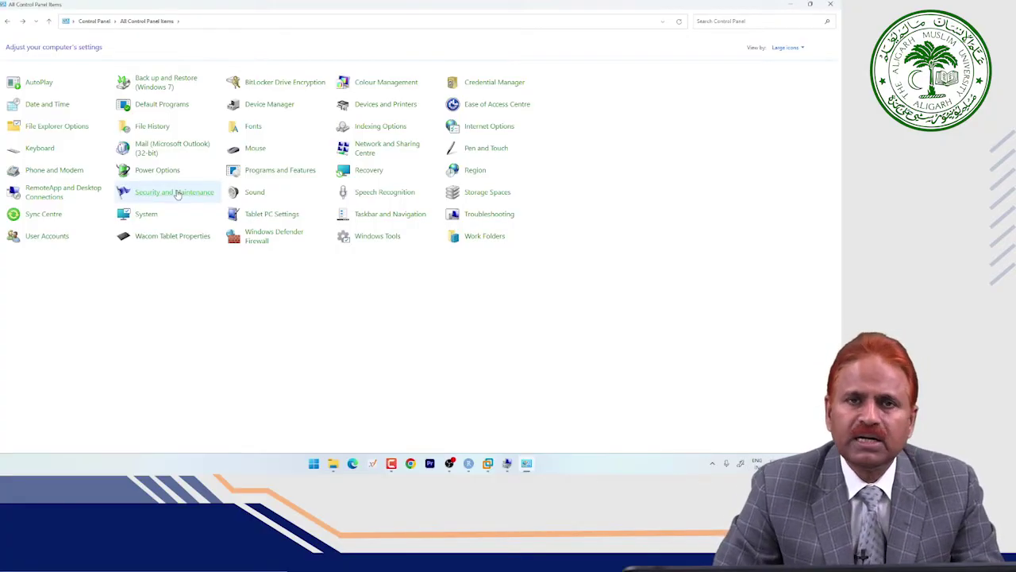
From Security and Maintenance, open the virus protection details in Windows Security and expand the Microsoft Defender Antivirus options
left_click(176, 194)
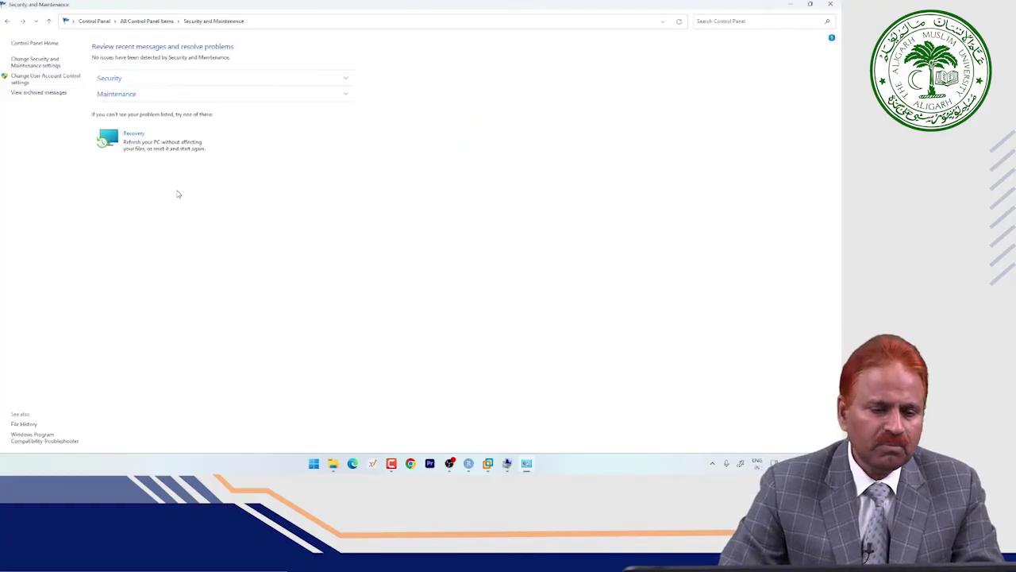
left_click(134, 78)
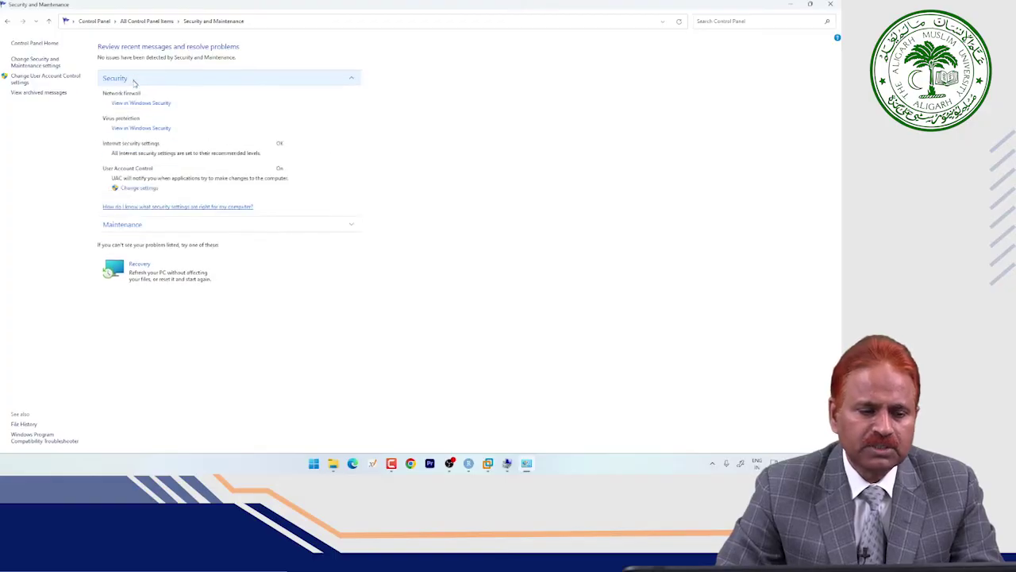
left_click(133, 128)
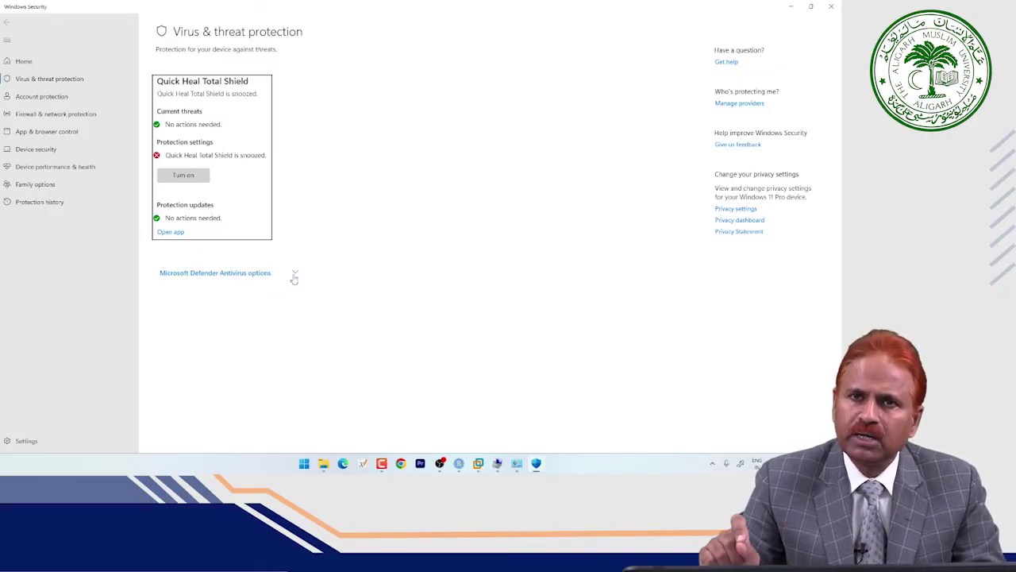
left_click(294, 274)
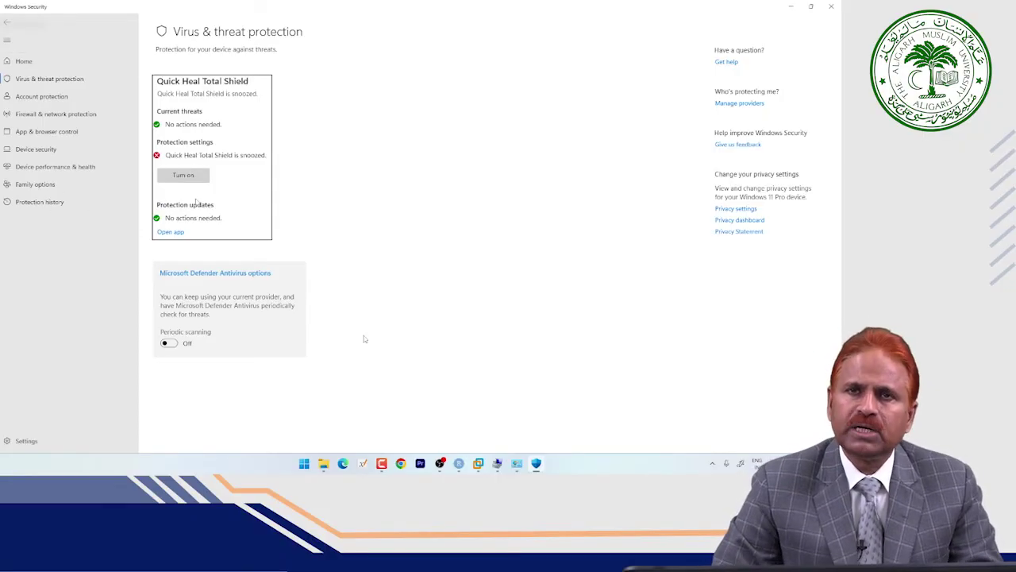
Switch back to Control Panel, go to its home page and set the view to Large icons
left_click(517, 465)
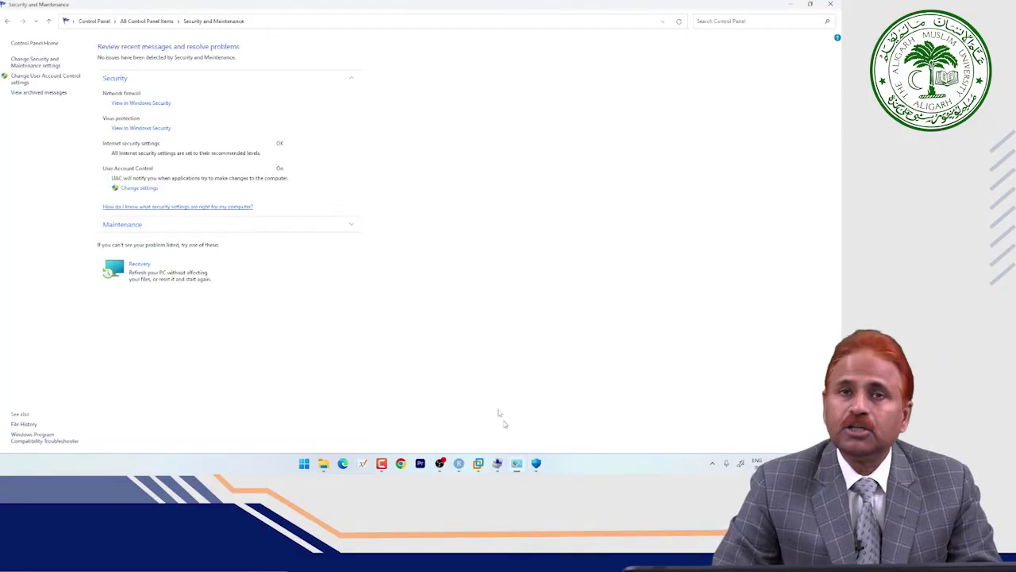
left_click(96, 21)
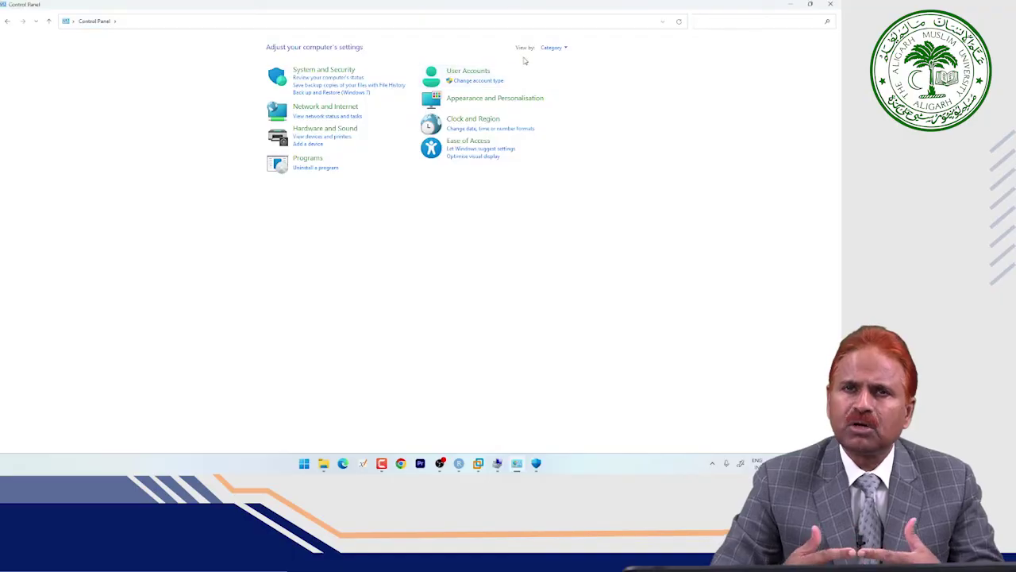
left_click(553, 47)
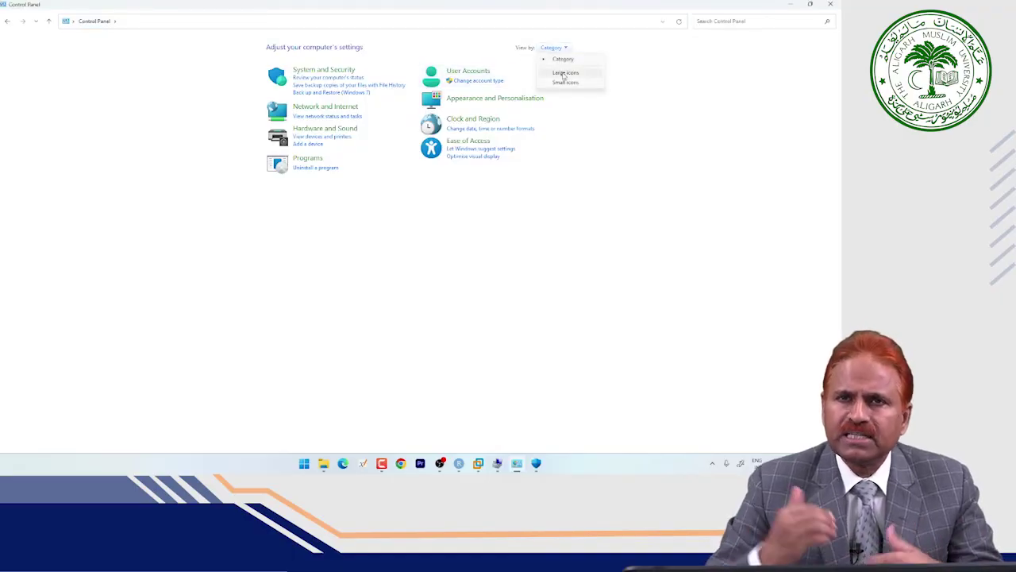
left_click(564, 73)
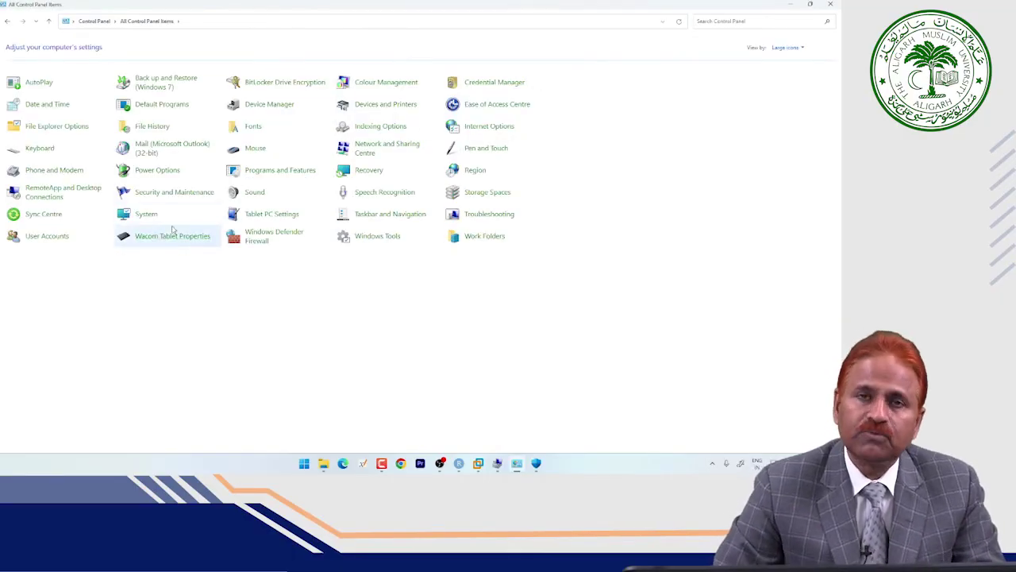
Open User Accounts, go to the management of other accounts and bring up the Other Users page in Settings
left_click(48, 236)
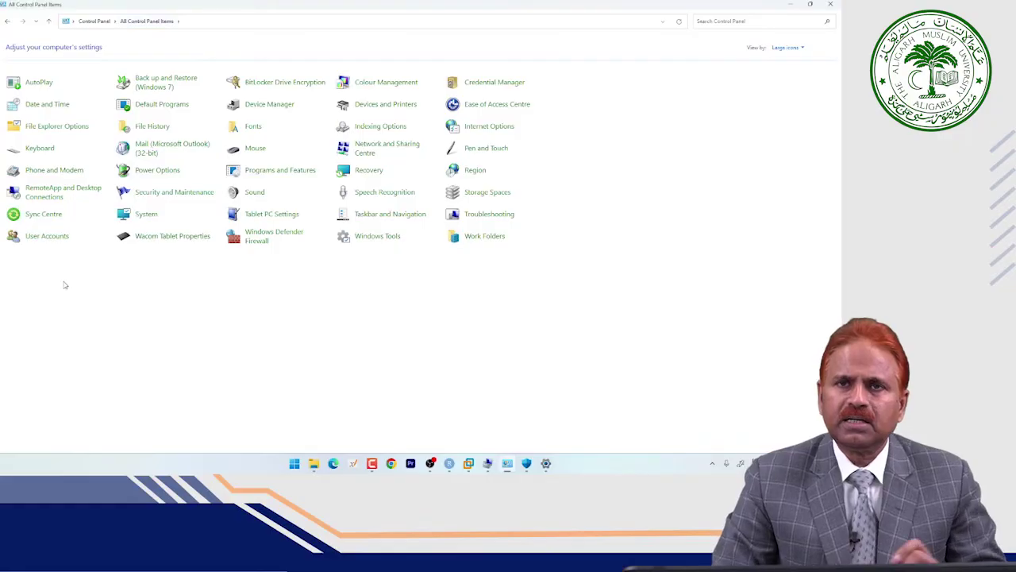
left_click(48, 237)
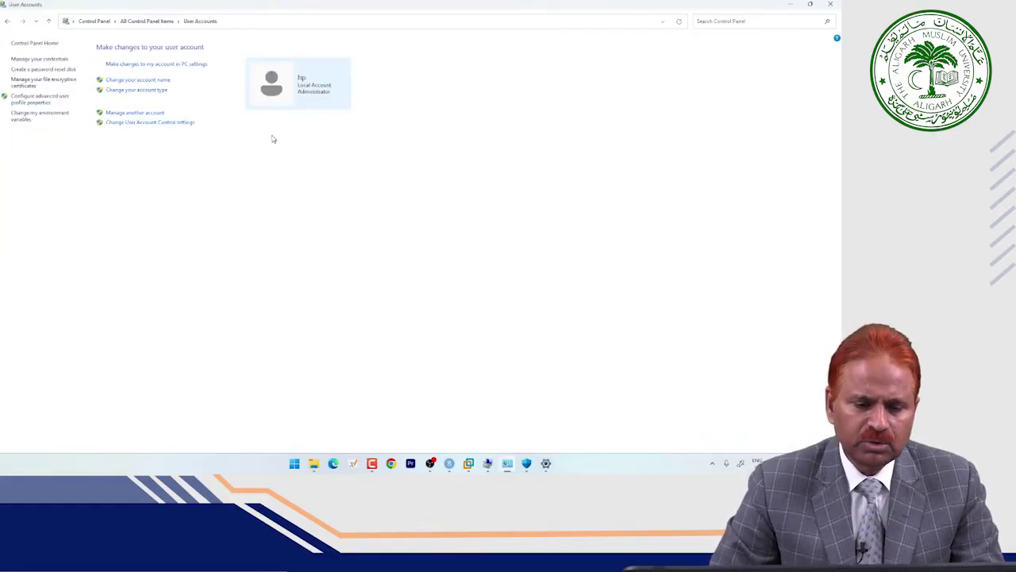
left_click(150, 115)
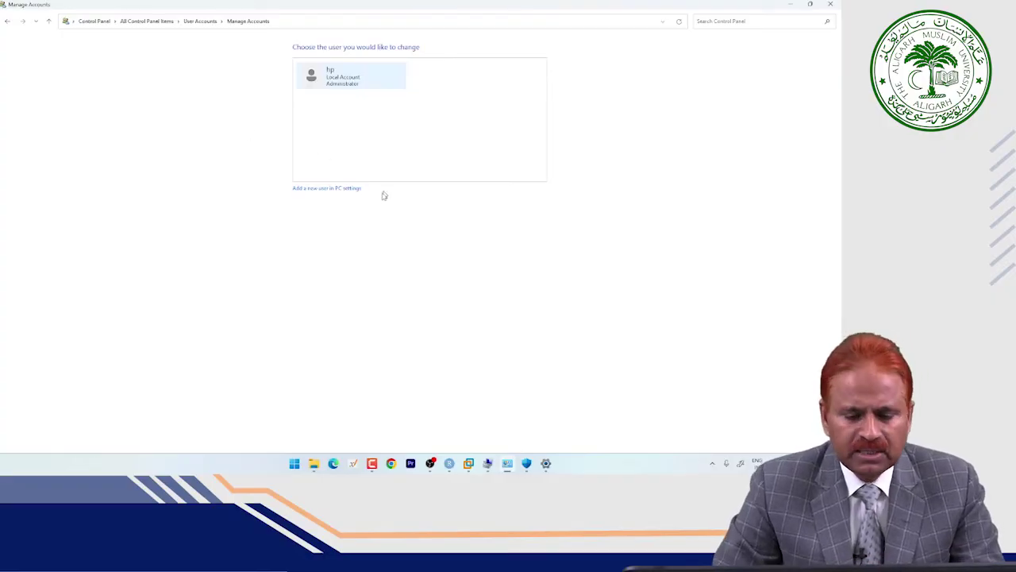
left_click(329, 193)
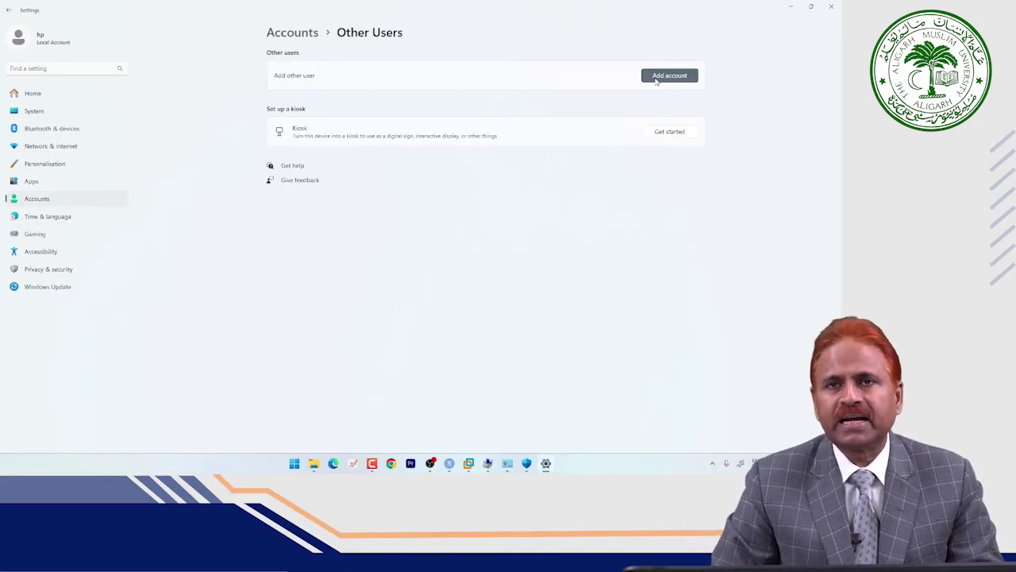
View the form for adding a user without a Microsoft account, close it without creating one and minimise Settings
left_click(656, 79)
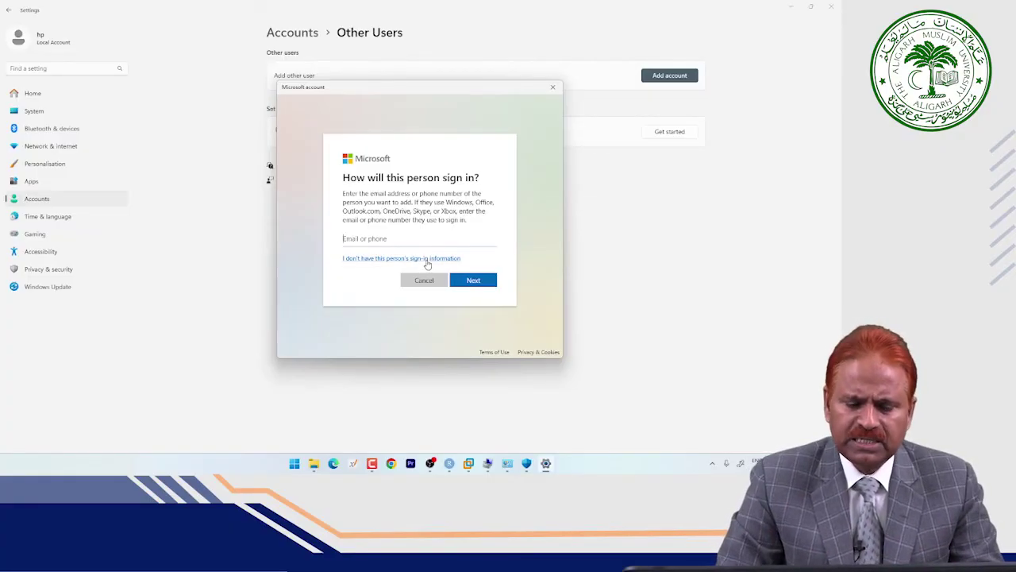
left_click(426, 259)
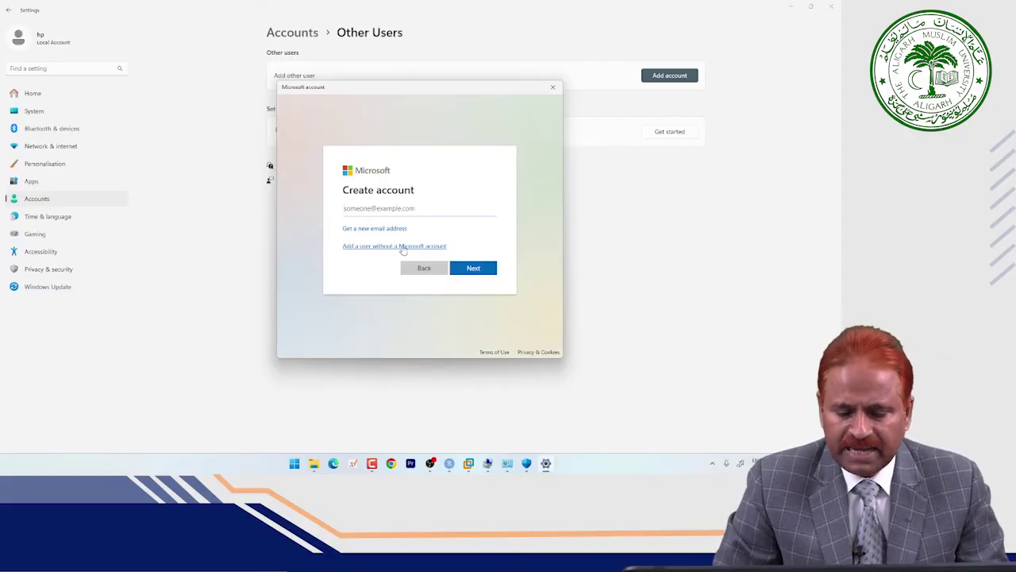
left_click(403, 247)
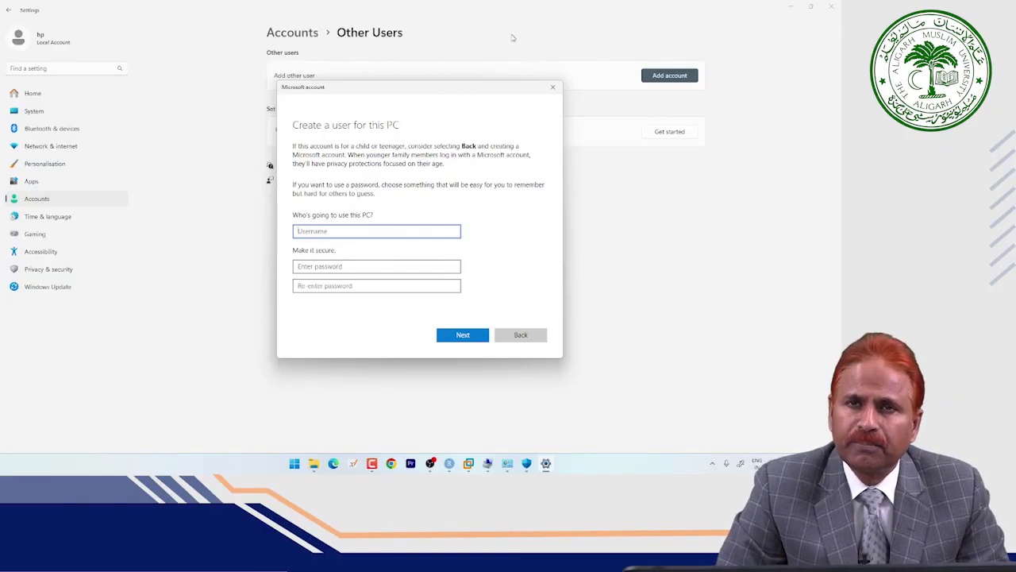
left_click(553, 86)
left_click(790, 6)
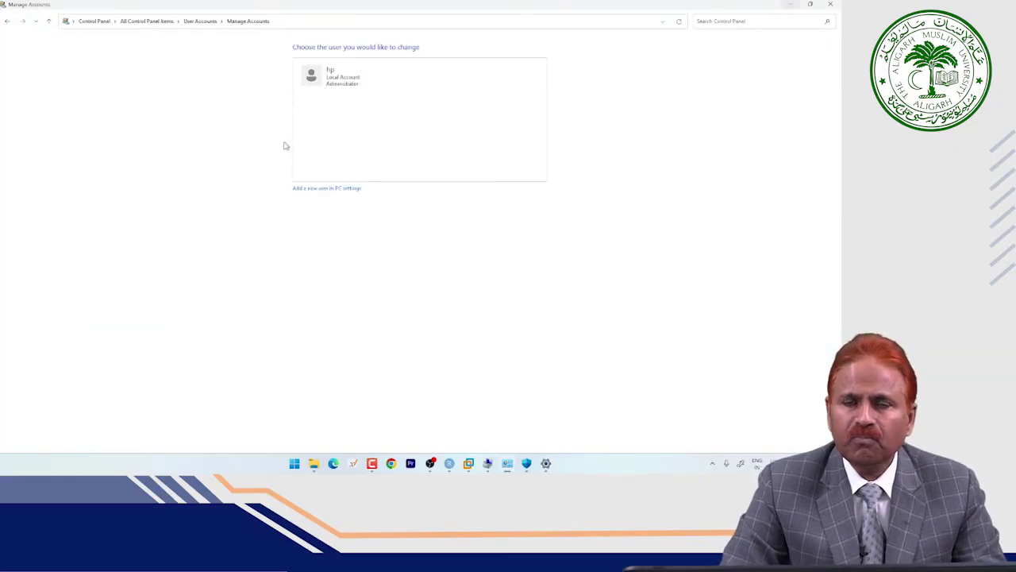
Close the Manage Accounts window and reopen Control Panel by searching for "contr"
left_click(830, 4)
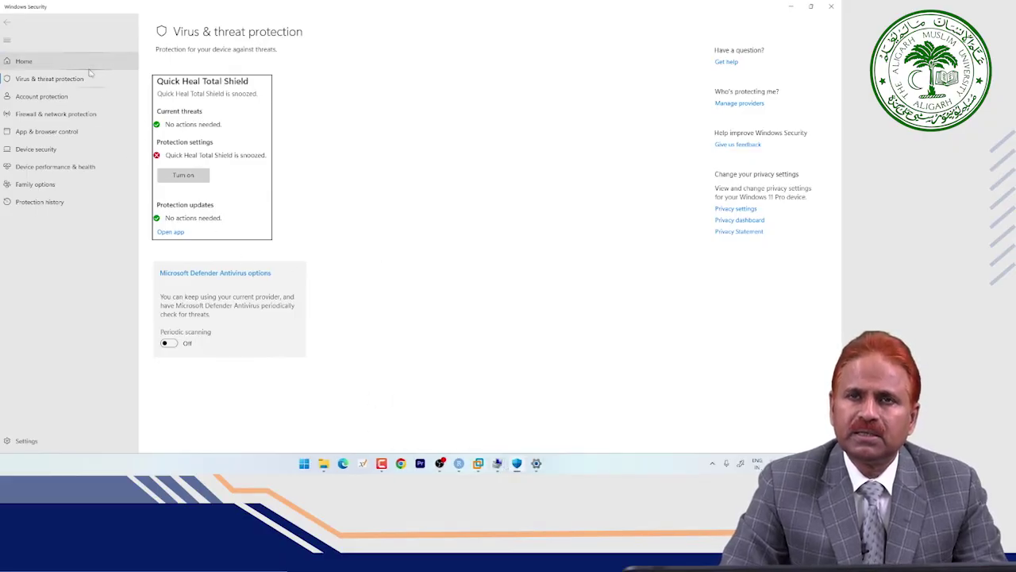
left_click(536, 463)
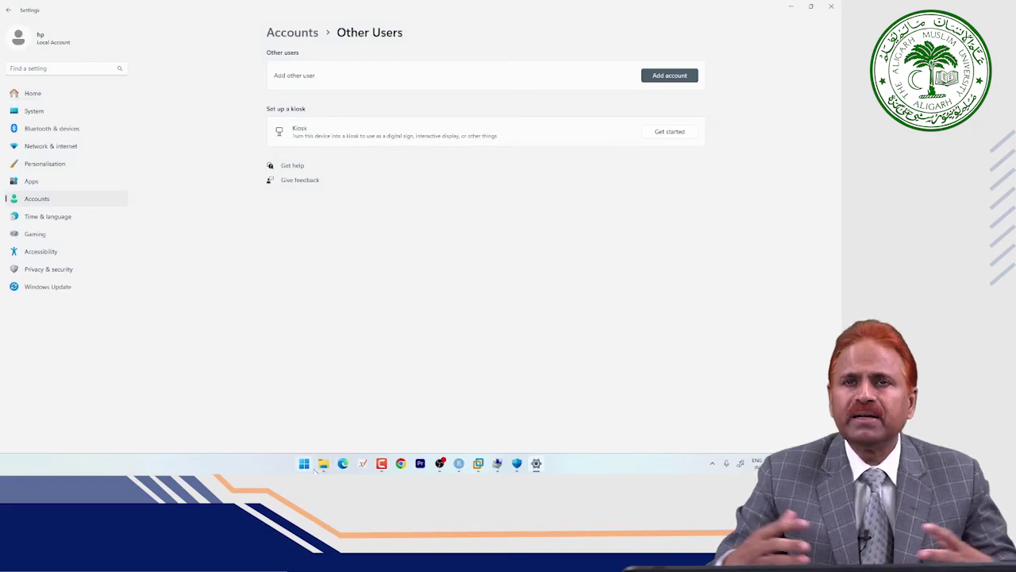
left_click(304, 465)
type("c")
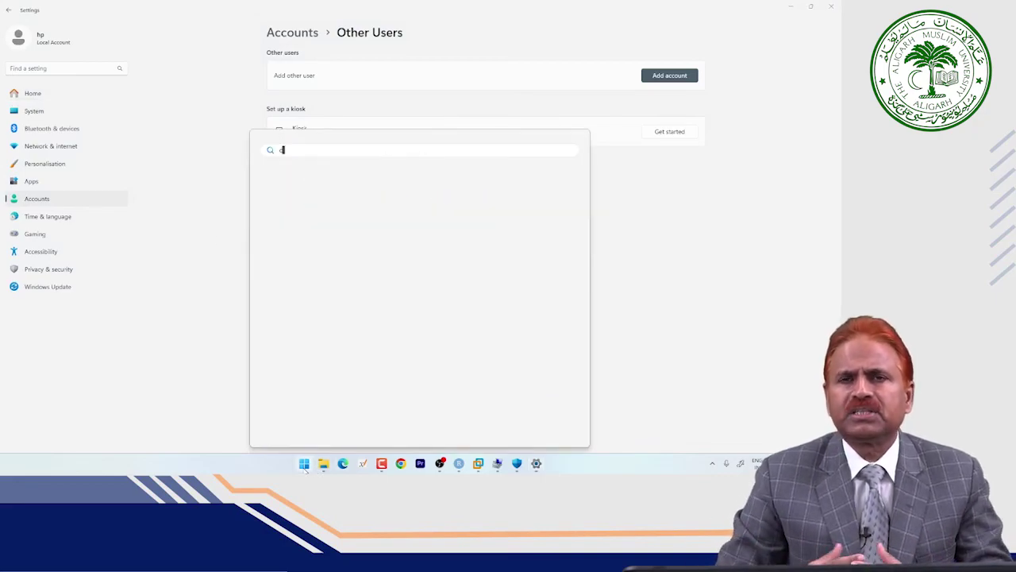
type("ontr")
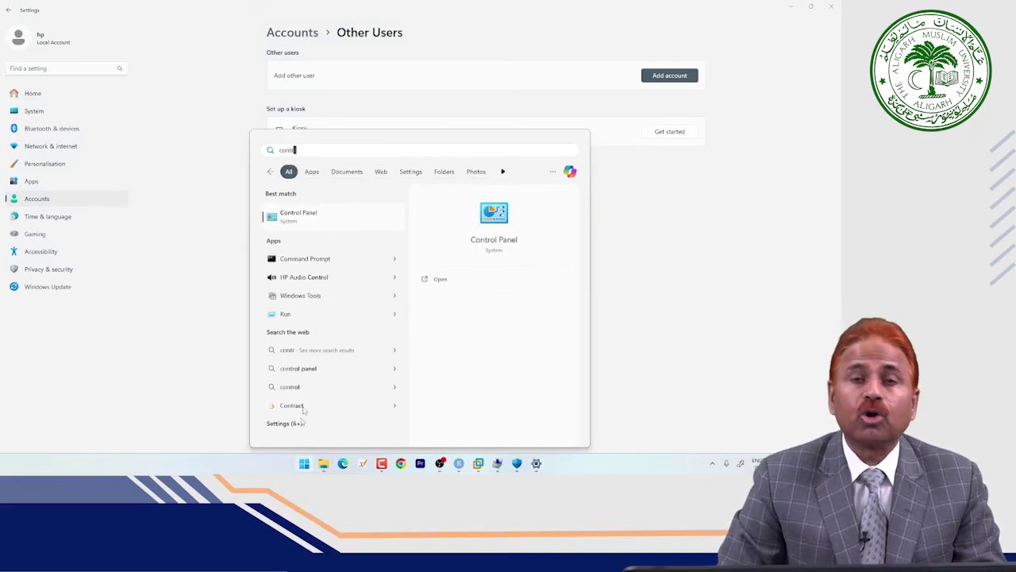
left_click(293, 216)
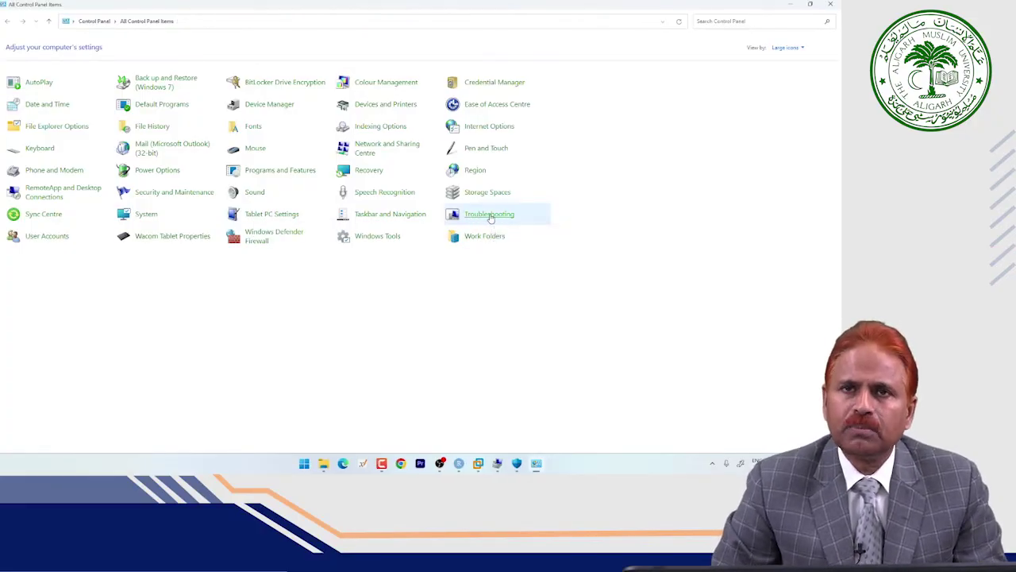
Open Troubleshooting from Control Panel and look through the list of other trouble-shooters
left_click(489, 214)
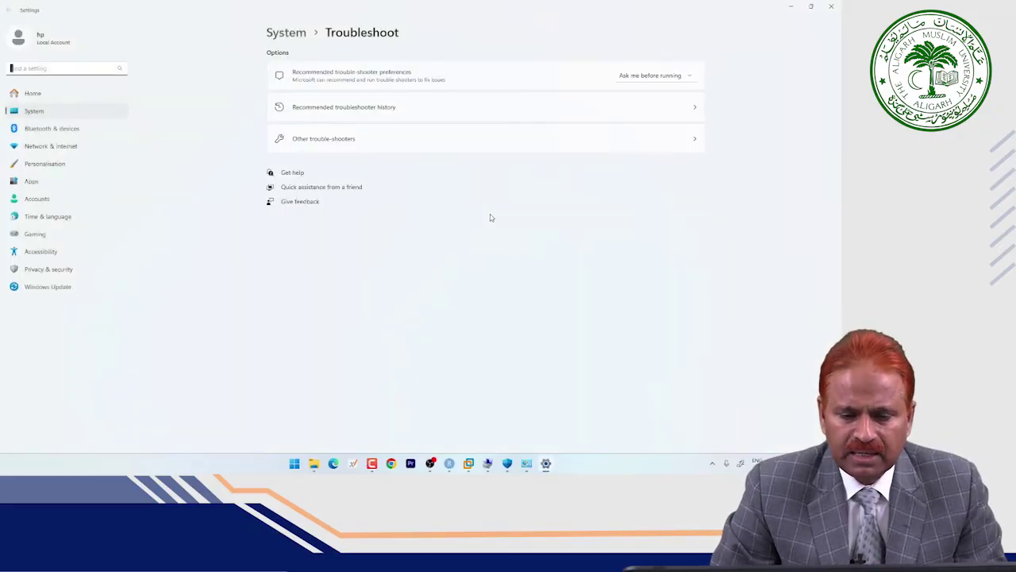
left_click(359, 144)
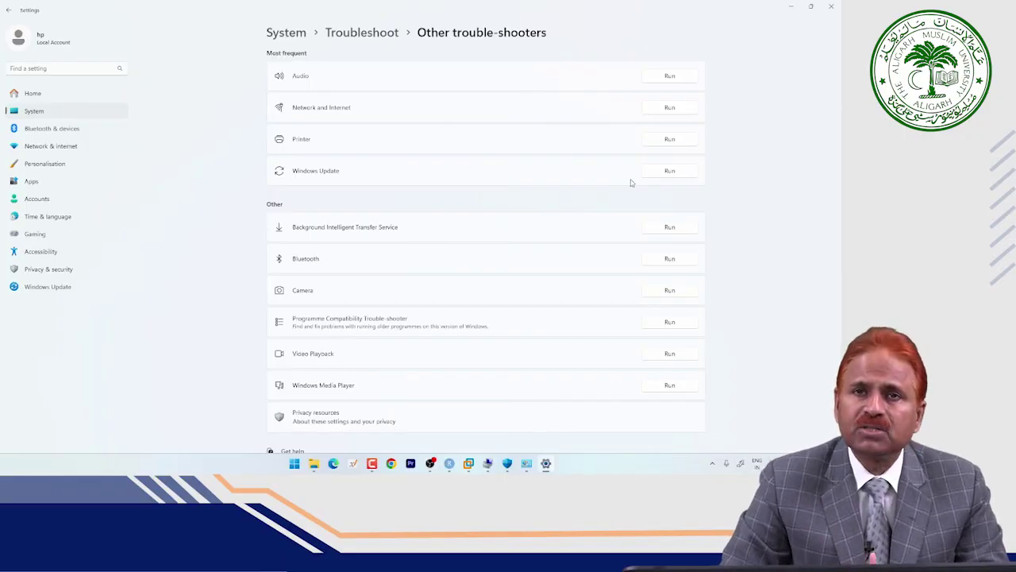
scroll(324, 272, "down", 1)
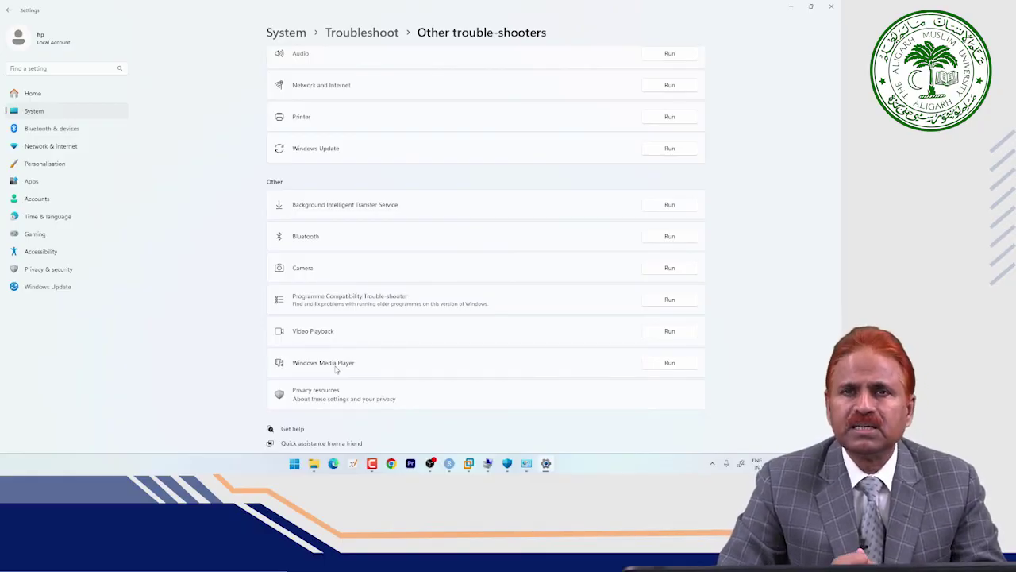
scroll(345, 335, "up", 1)
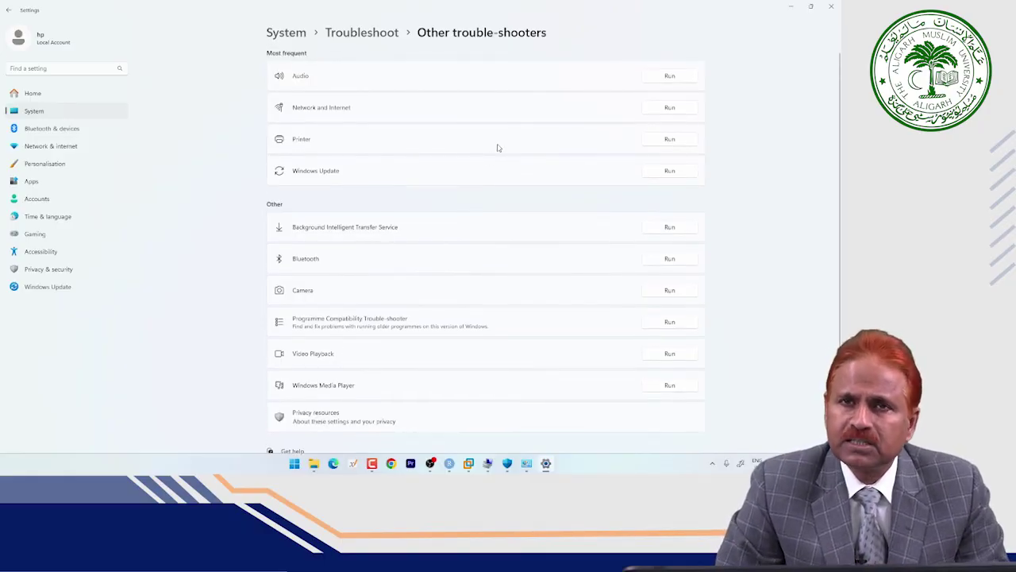